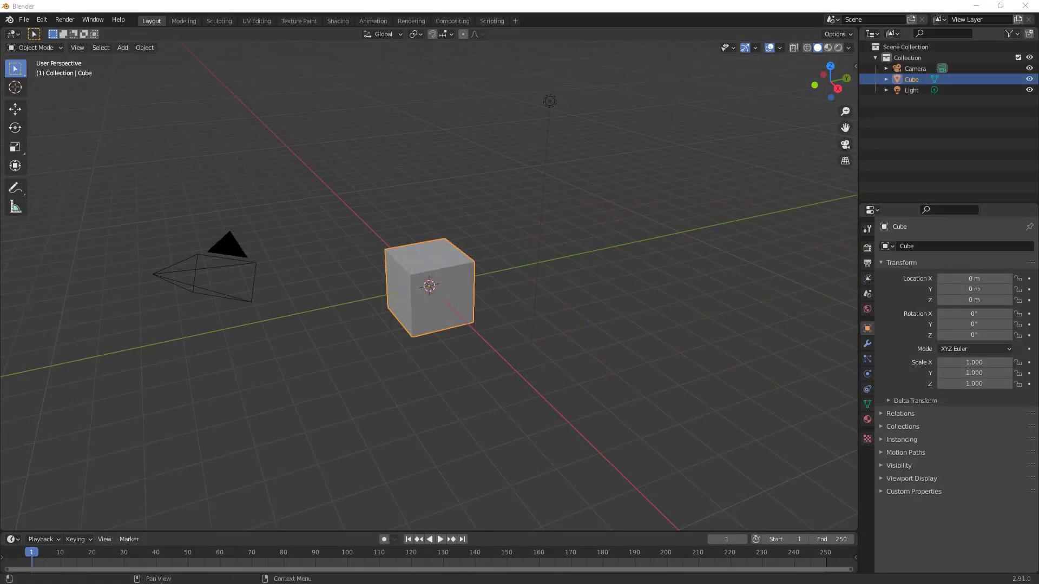
Drag the cube's Z arrow with the Move tool to lift it to Z 4.1037 m, then deselect
left_click(571, 225)
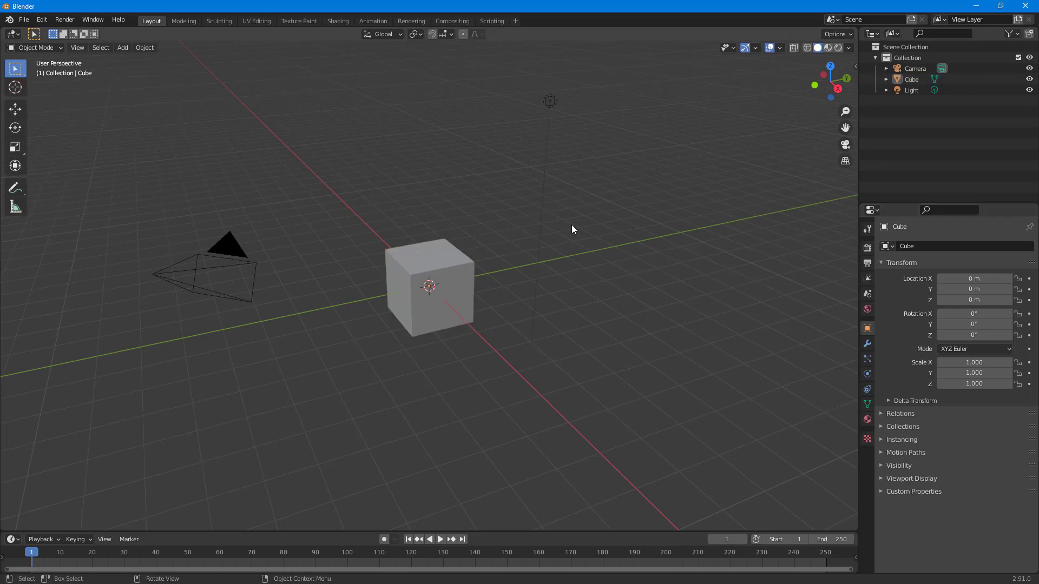
mouse_move(480, 305)
middle_mouse_down()
mouse_move(460, 301)
mouse_move(488, 308)
middle_mouse_up()
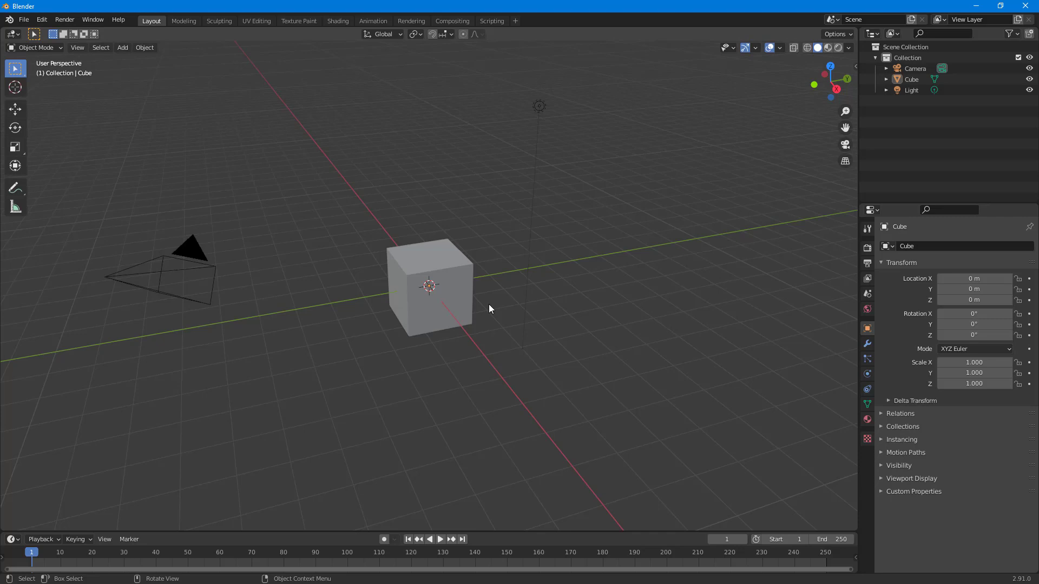
left_click(428, 254)
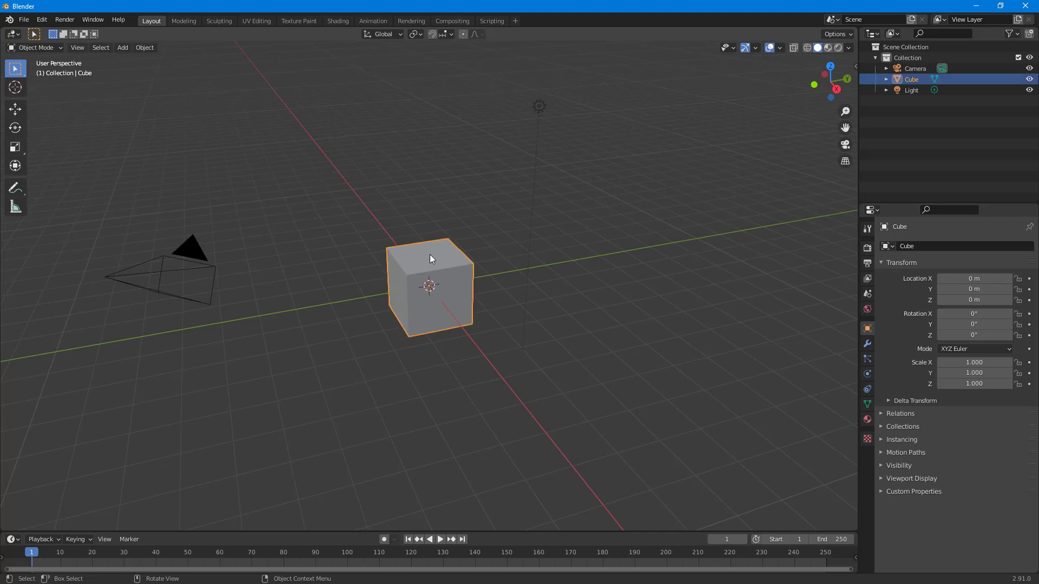
left_click(15, 108)
left_click_drag(437, 254, 436, 120)
left_click(430, 288)
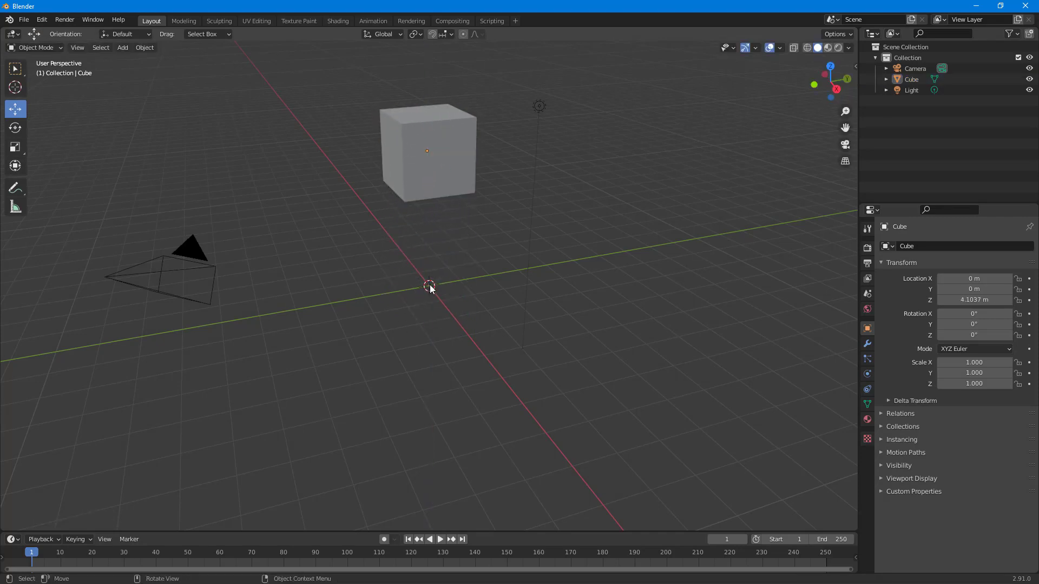
Add two UV spheres, placing one at Y -2.7964 m and the other at Y 3.6795 m
key("shift+a")
mouse_move(429, 284)
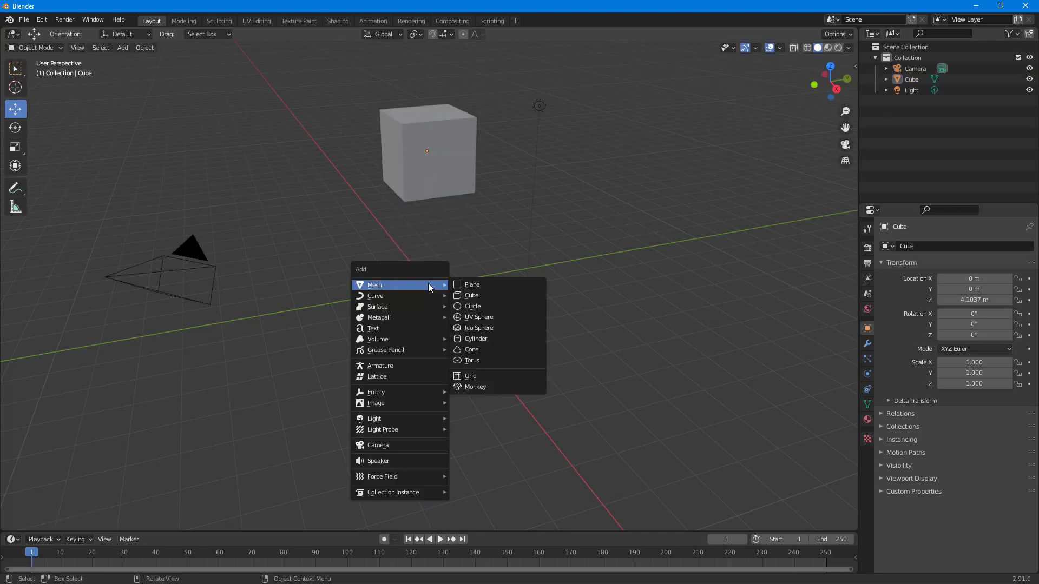
left_click(482, 317)
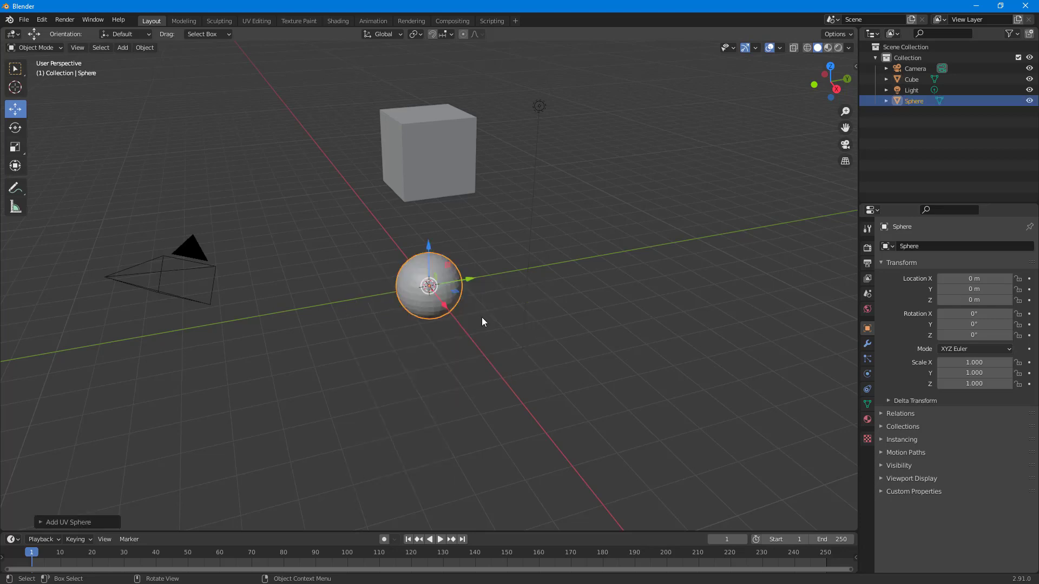
key("g")
left_click(377, 299)
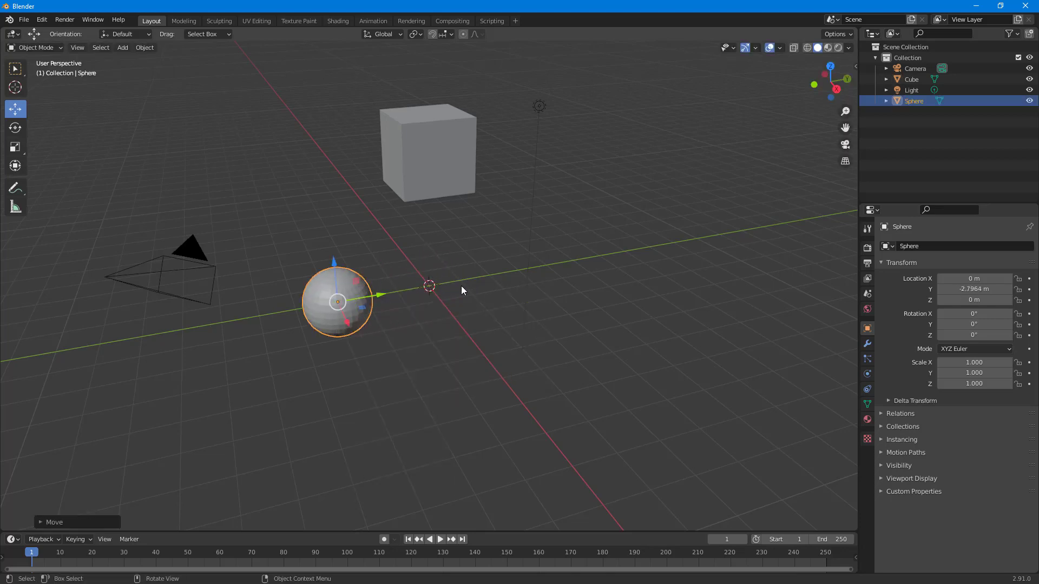
key("shift+a")
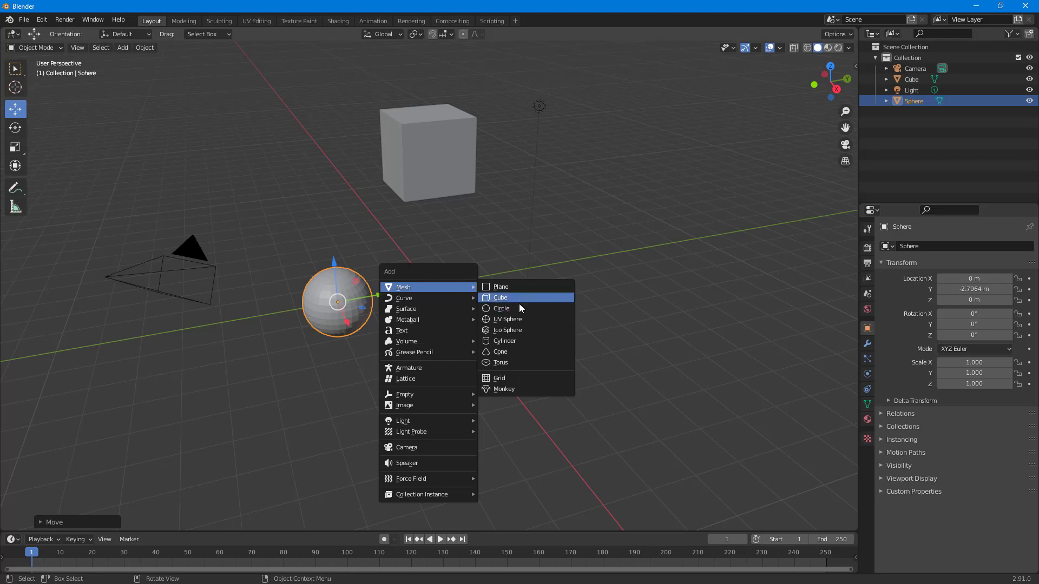
left_click(518, 320)
key("g")
key("y")
left_click(578, 273)
Add a cylinder and move it down below the left sphere
key("shift+a")
mouse_move(535, 289)
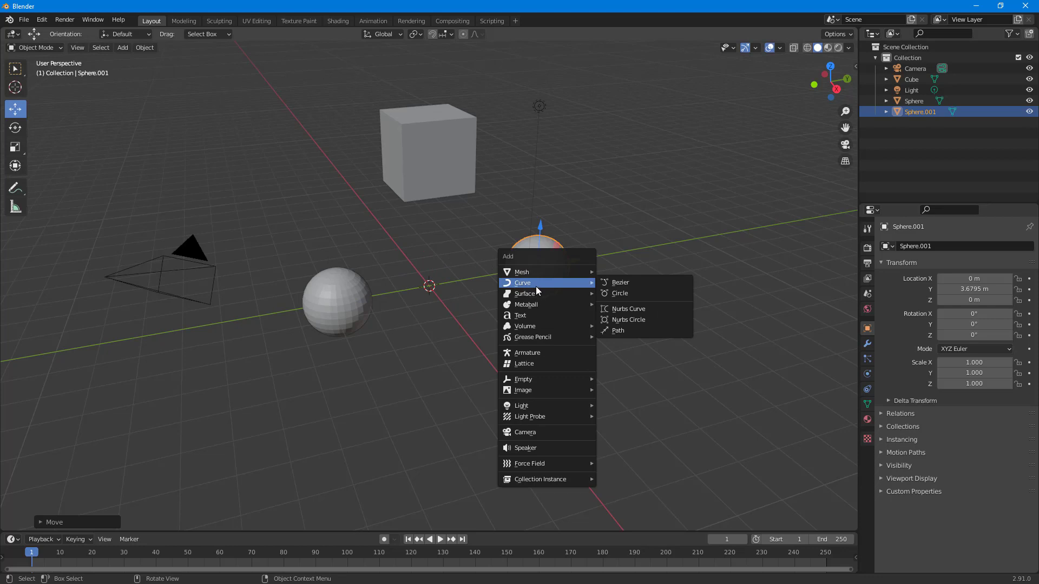
mouse_move(539, 271)
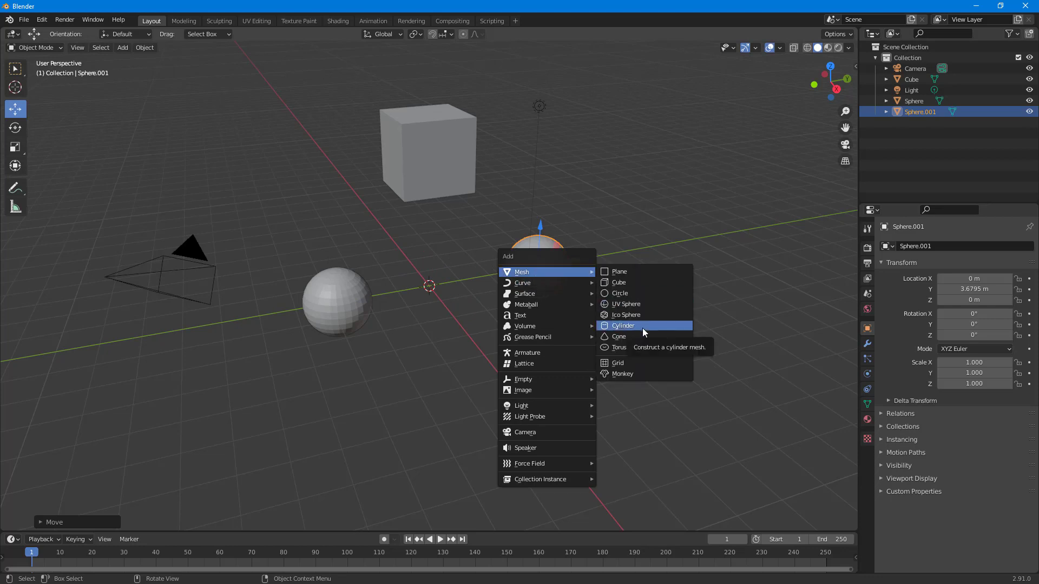
left_click(642, 324)
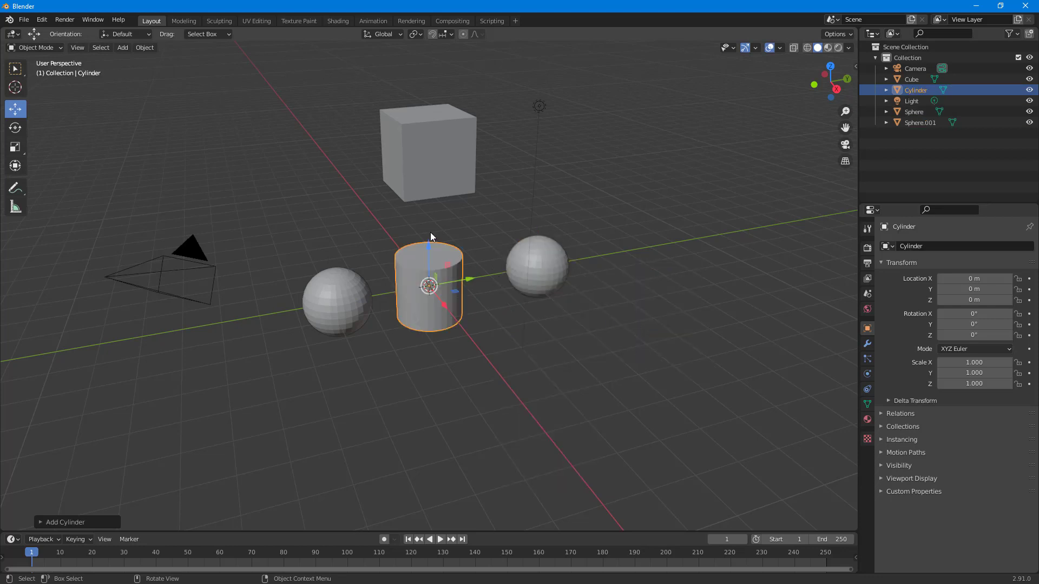
left_click_drag(429, 245, 335, 382)
Duplicate the cylinder with Shift+D
key("shift+a")
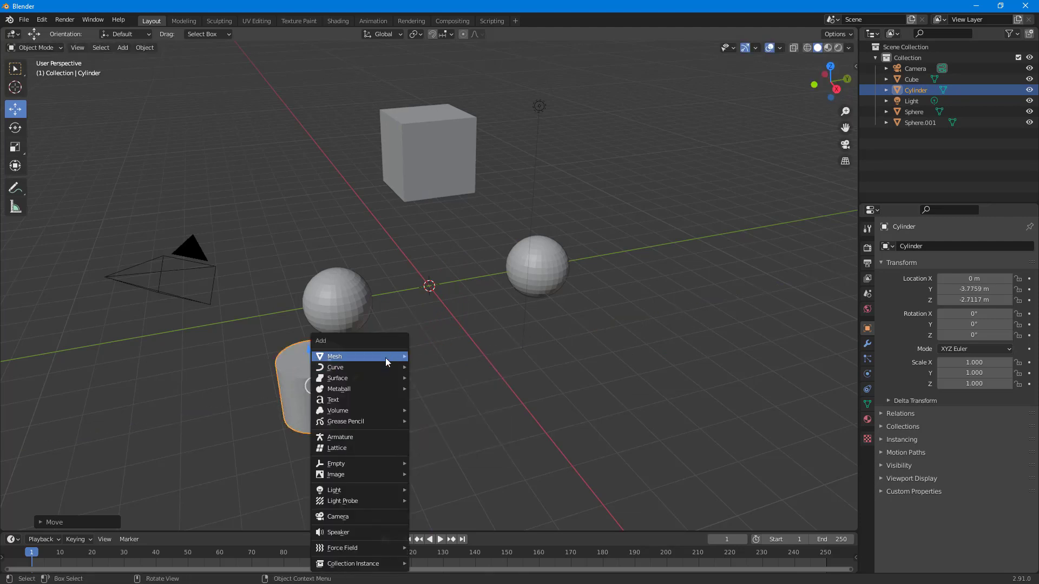
key("Escape")
left_click(332, 388)
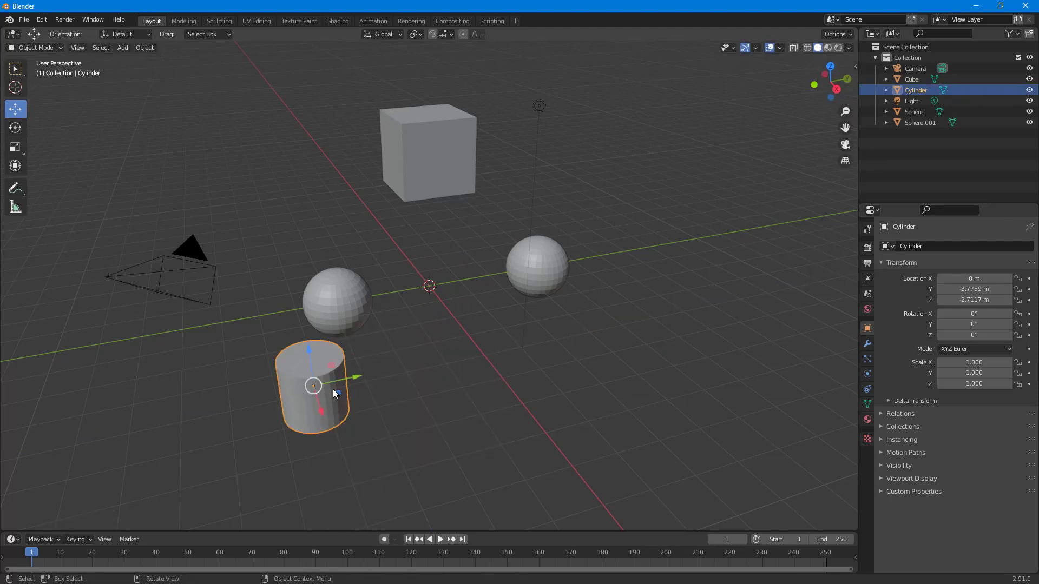
key("shift+d")
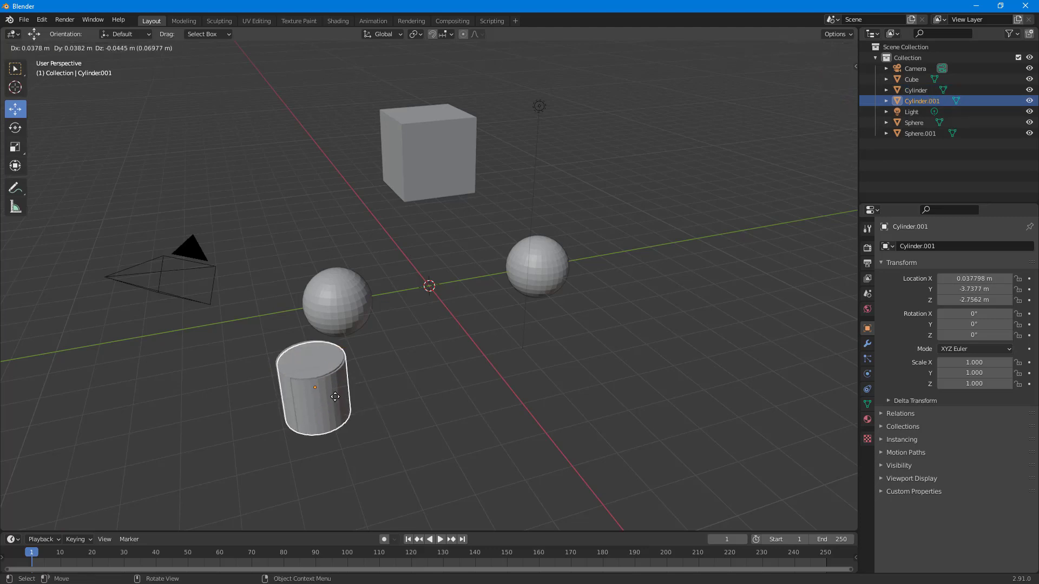
Position the duplicate cylinder beneath the right sphere by sliding it along X and Z
left_click(582, 362)
middle_click_drag(582, 362, 401, 427)
left_click_drag(401, 428, 476, 410)
left_click_drag(504, 363, 506, 403)
Lower the cube along Z to 2.9716 m
middle_click_drag(612, 401, 695, 381)
left_click(433, 131)
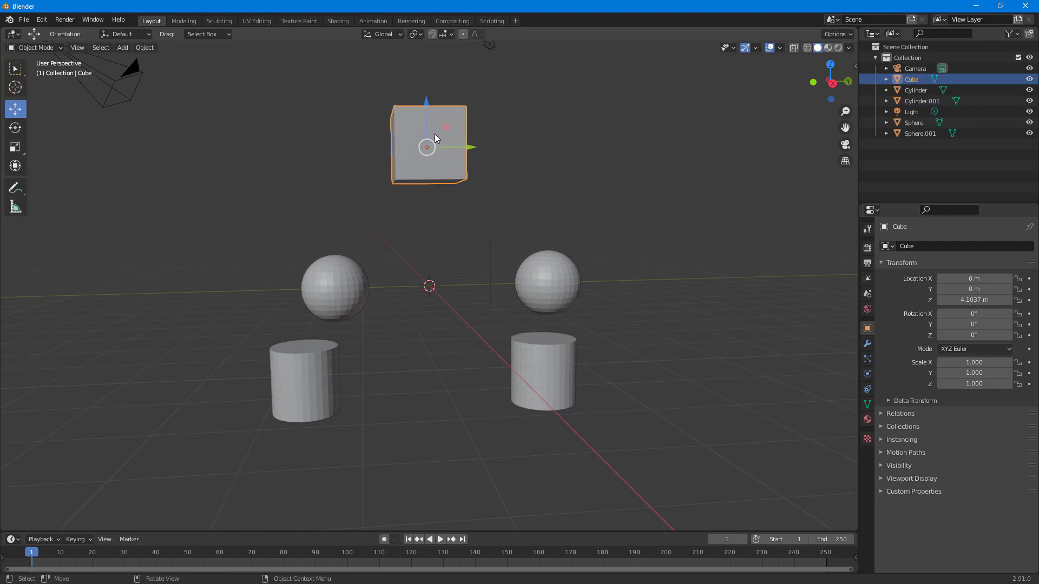
left_click_drag(430, 125, 431, 159)
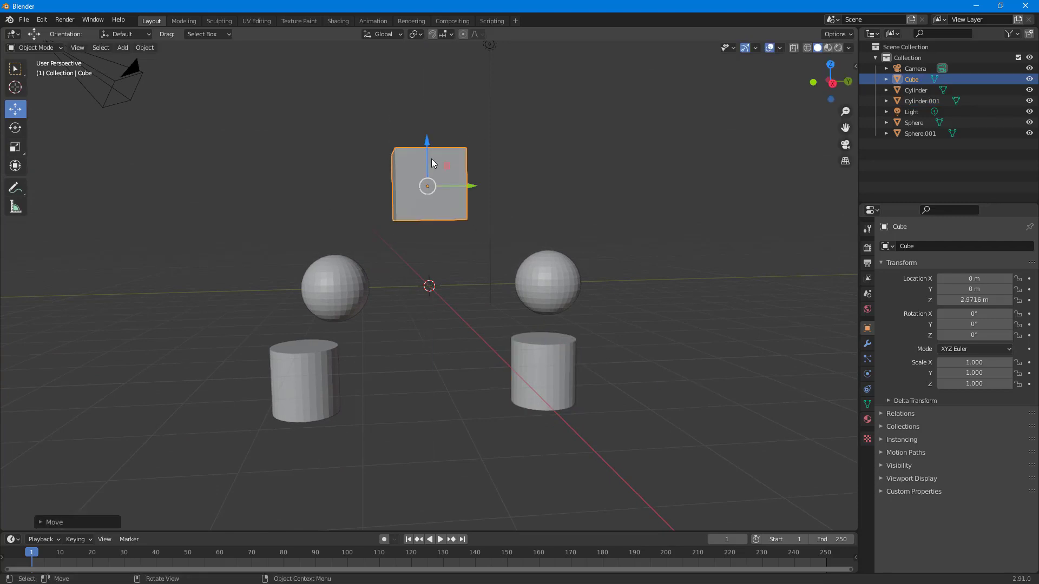
Select the left sphere, then add the cube to the selection as the active parent
left_click(542, 264)
left_click(547, 368)
left_click(323, 360)
left_click(432, 188)
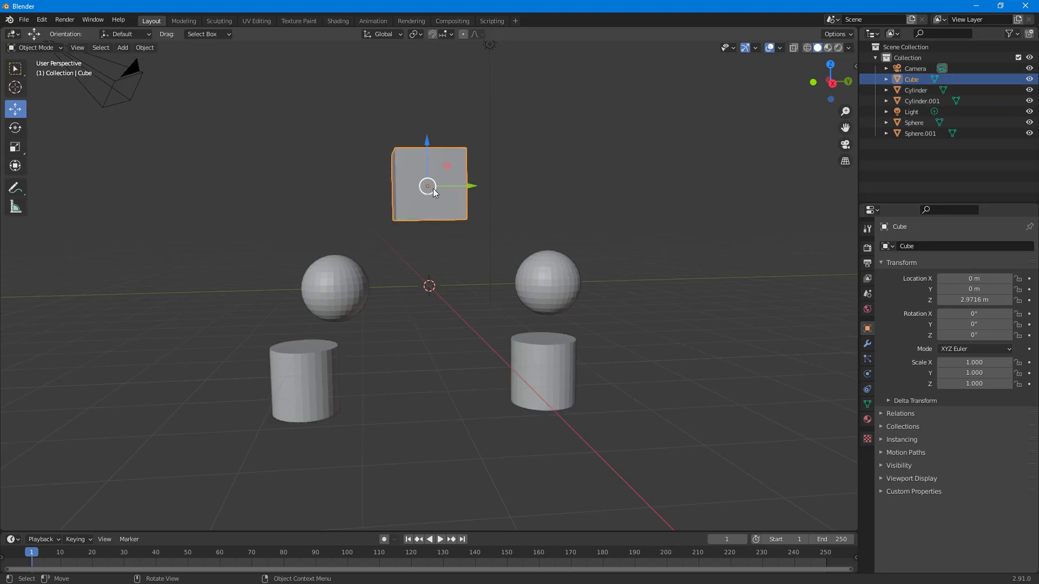
left_click(347, 273)
left_click(535, 292)
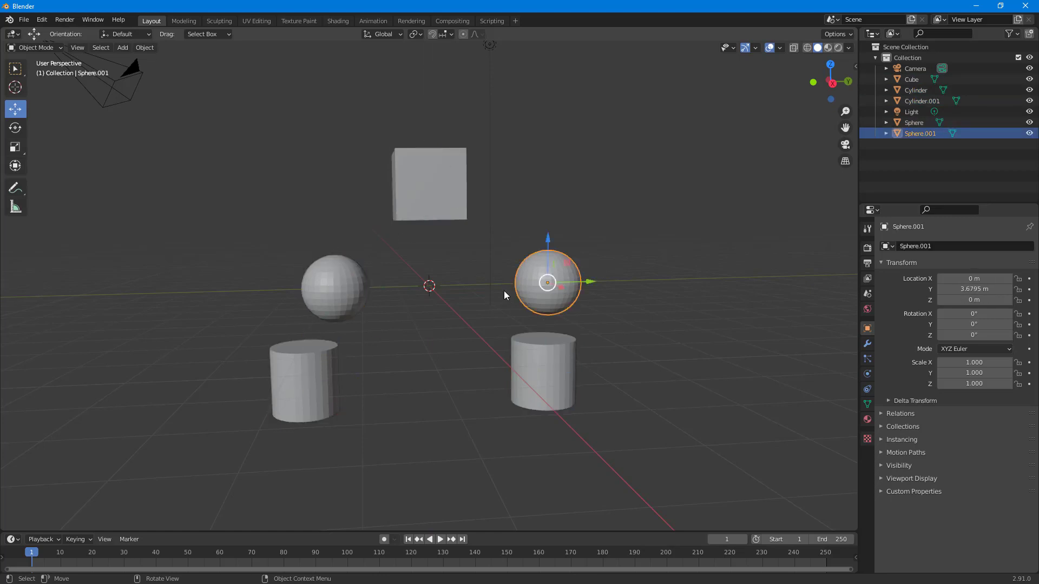
left_click(338, 292)
left_click(443, 183)
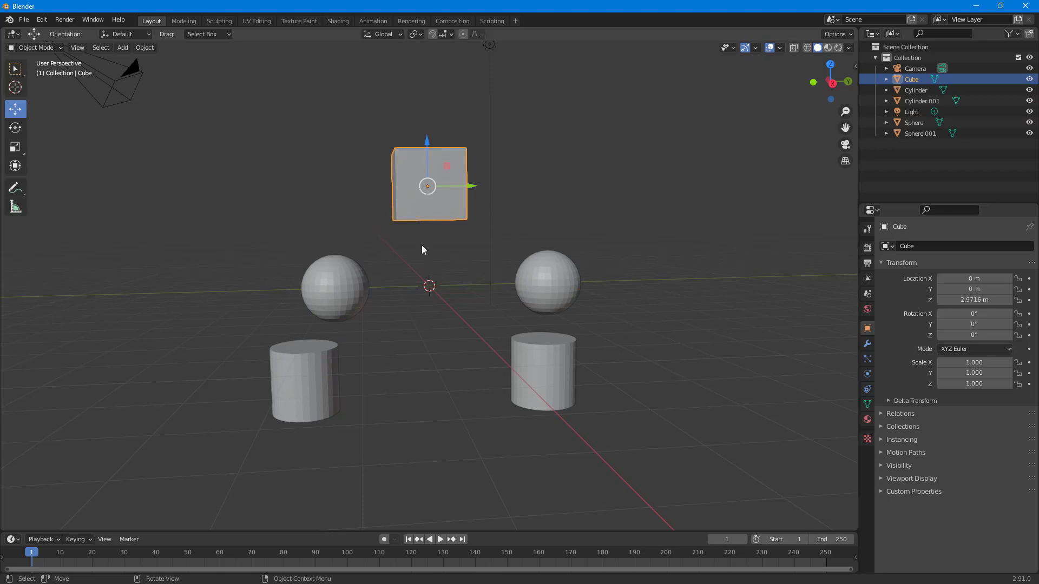
left_click(331, 278)
left_click(393, 354)
left_click(343, 292)
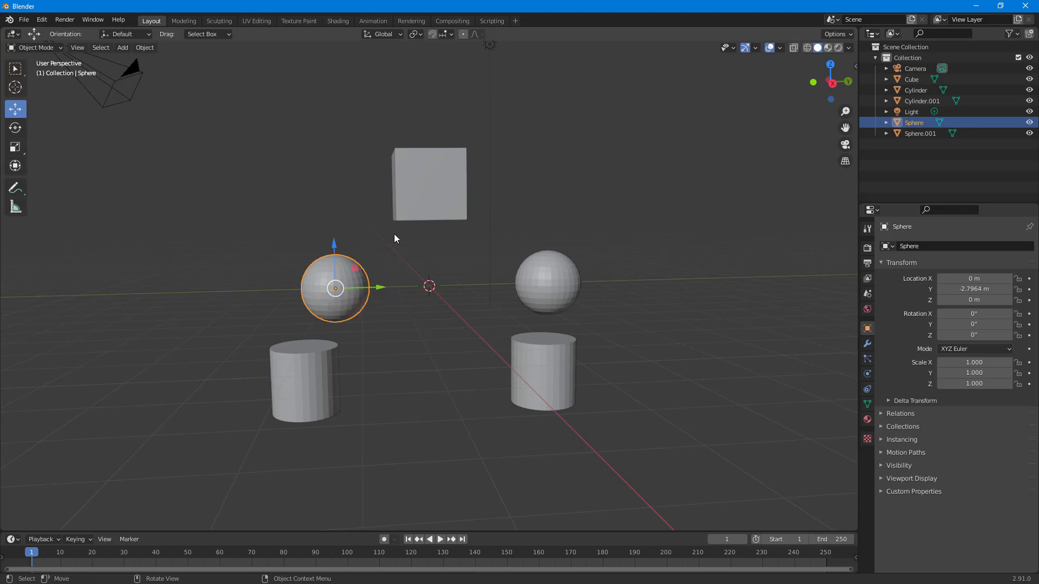
left_click(429, 177, "shift")
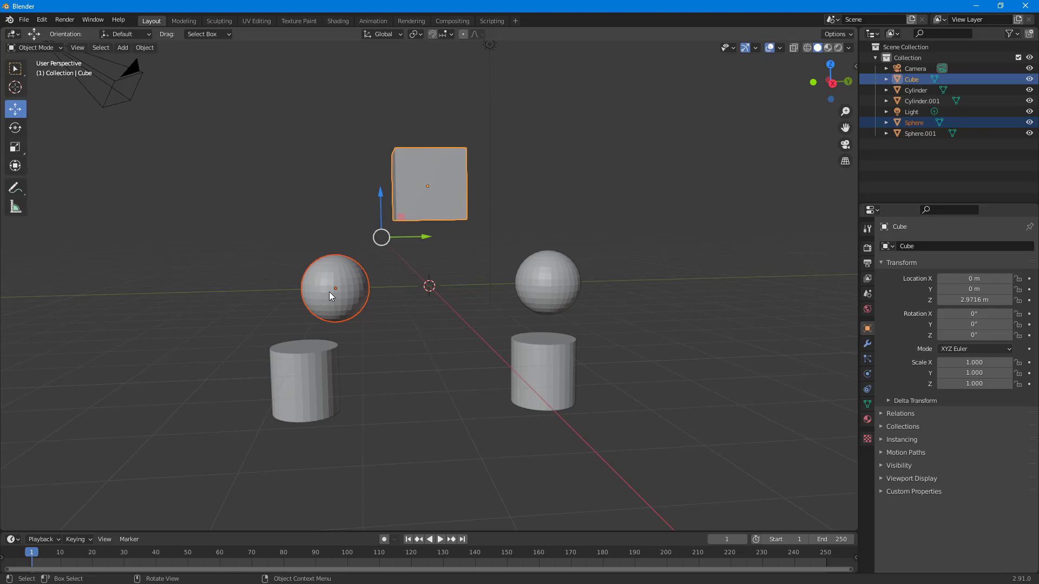
Parent the left sphere to the cube with Ctrl+P > Object
key("ctrl+p")
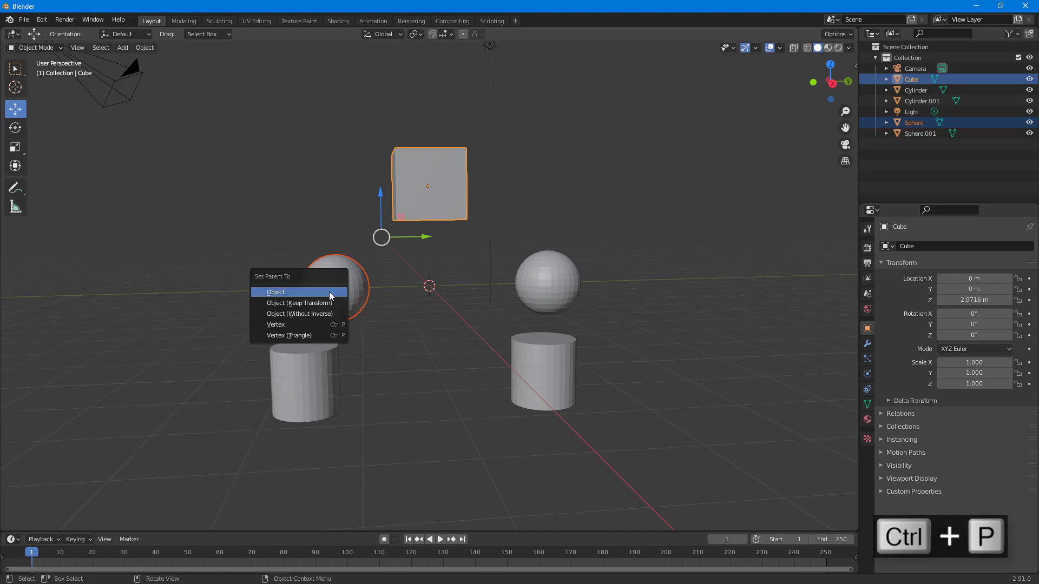
left_click(290, 291)
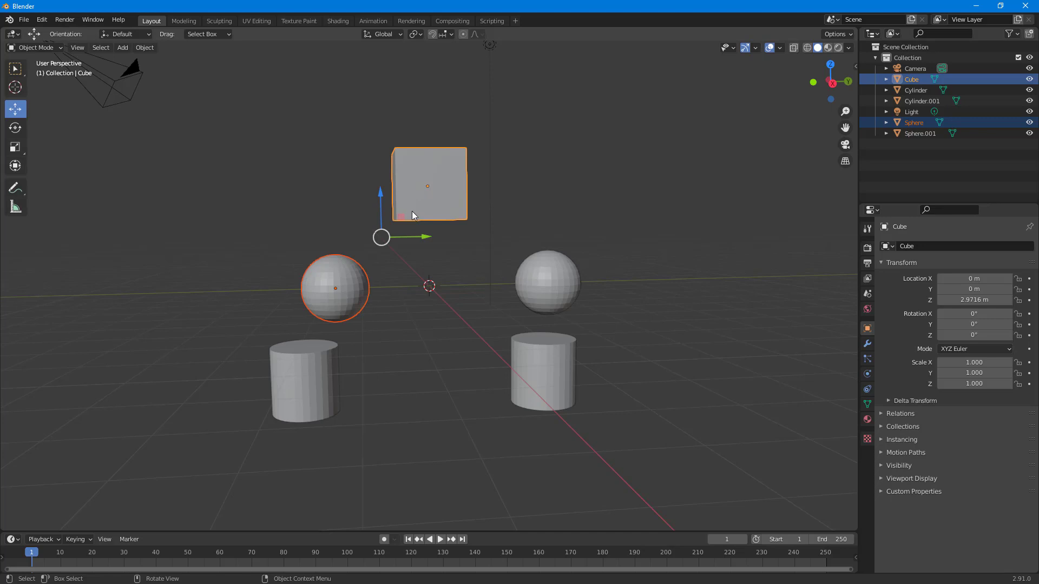
key("ctrl+p")
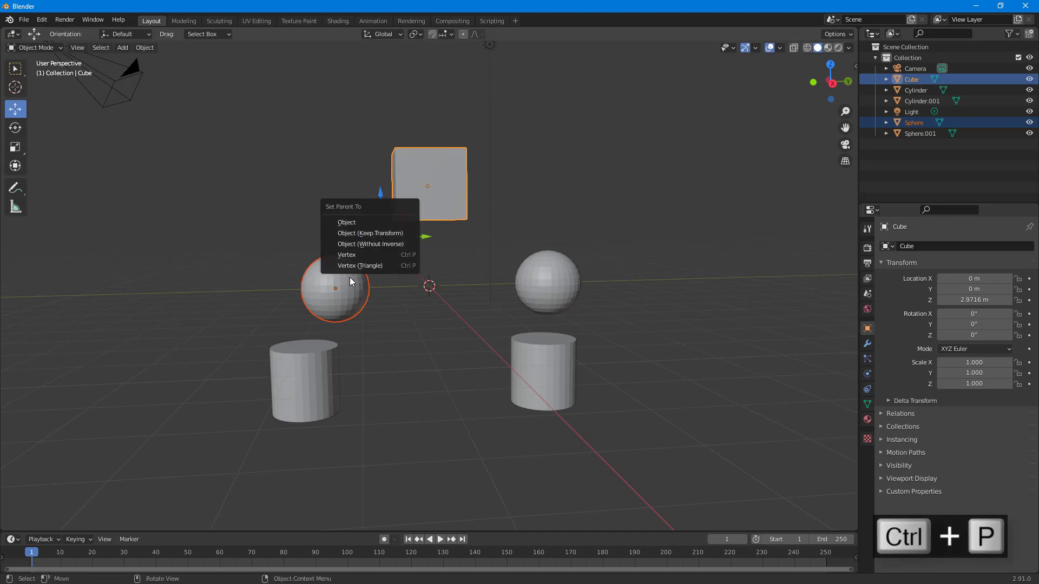
left_click(359, 222)
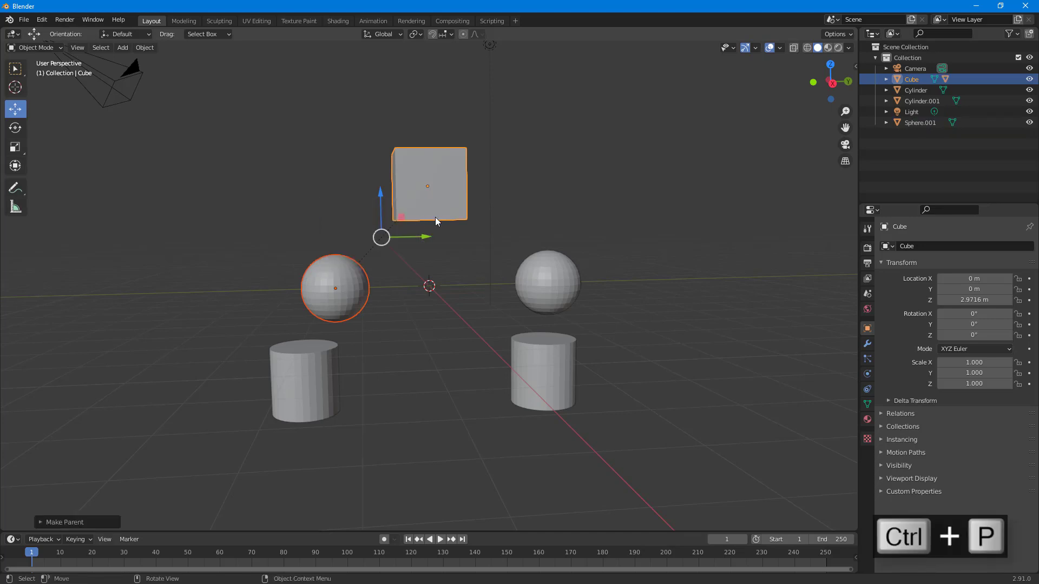
Test the link by raising the cube along Z and nudging the left sphere's Z
left_click(469, 184)
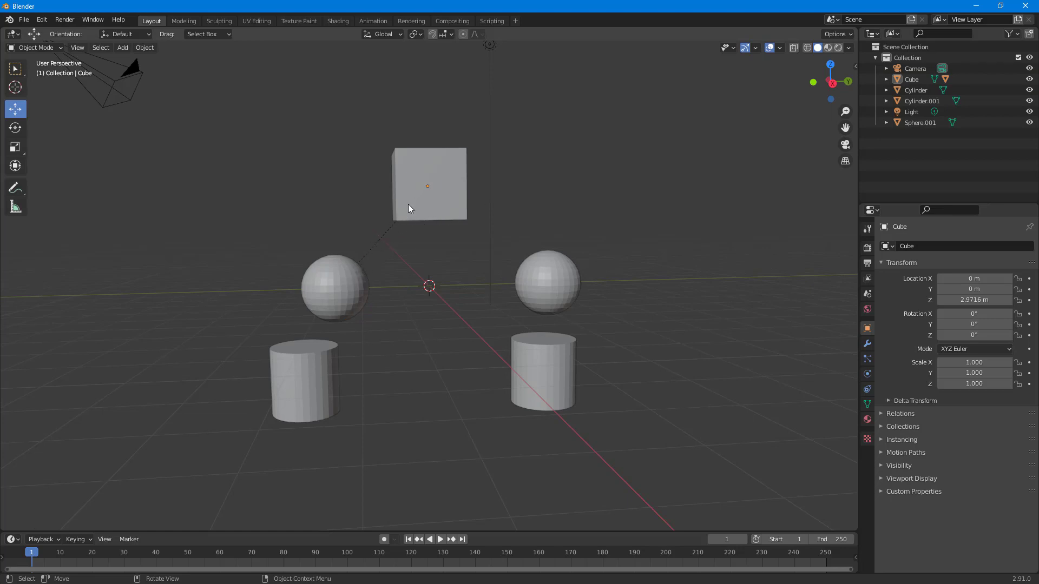
left_click(434, 162)
left_click_drag(430, 141, 439, 115)
left_click(341, 266)
mouse_move(336, 231)
left_mouse_down()
mouse_move(336, 193)
mouse_move(335, 231)
left_mouse_up()
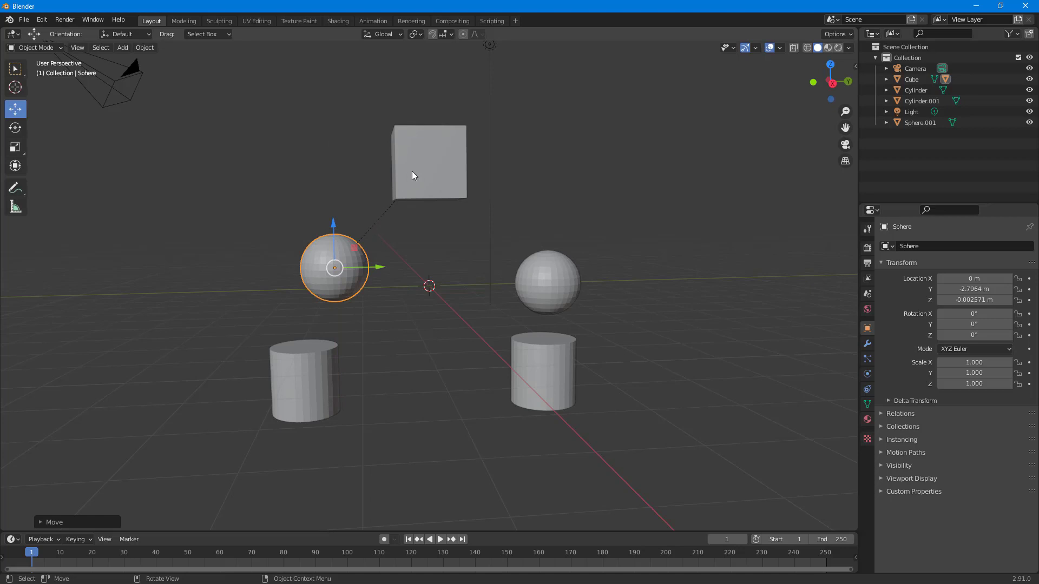
Lower the cube to Z 3.3763 m, then select the right sphere with the cube as active
left_click(417, 154)
mouse_move(426, 126)
left_mouse_down()
mouse_move(425, 89)
mouse_move(425, 134)
left_mouse_up()
left_click(548, 280)
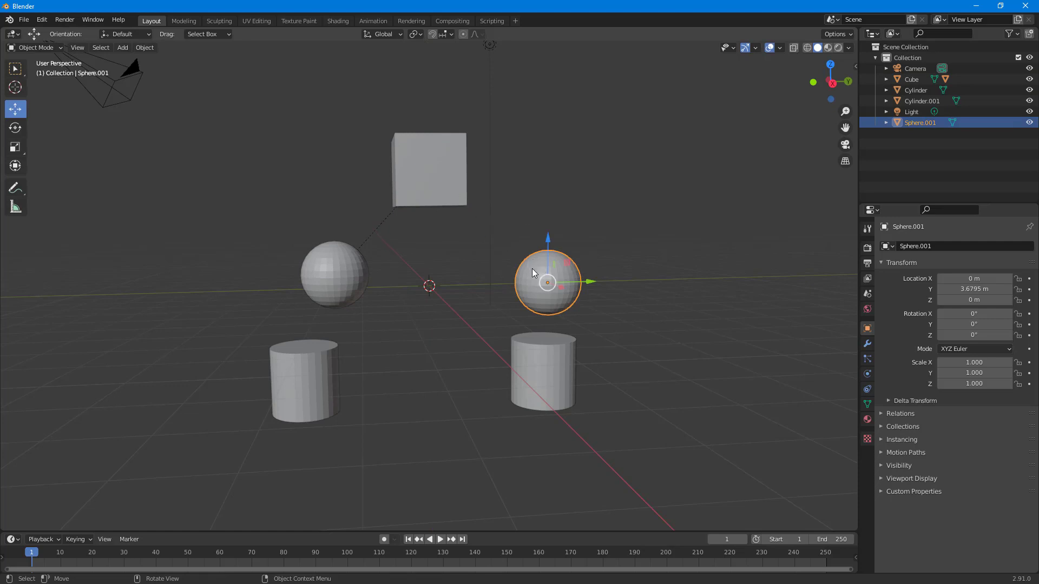
left_click(458, 189, "shift")
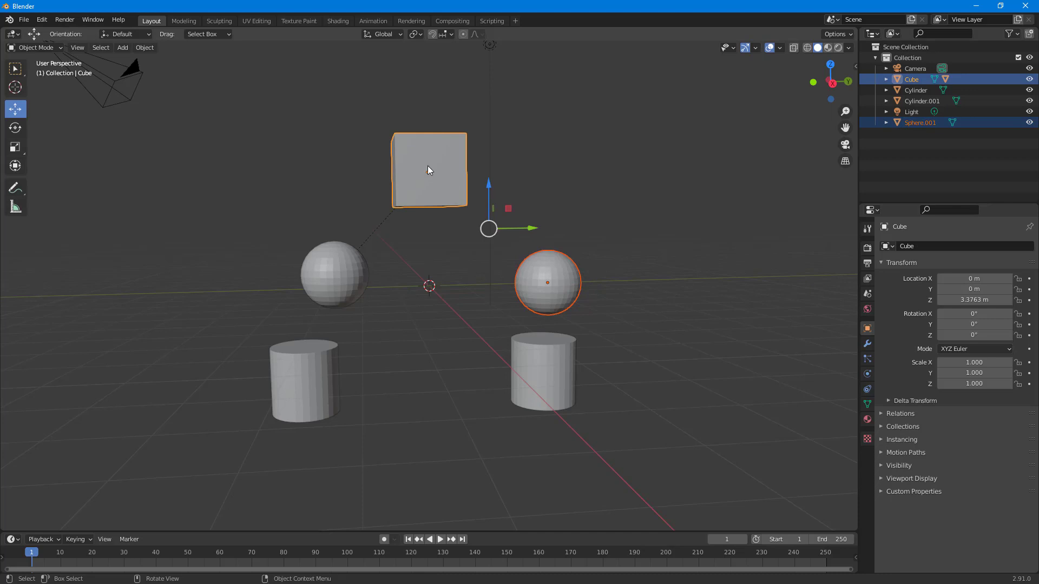
Parent the right sphere (Sphere.001) to the cube via Ctrl+P > Object
key("ctrl+p")
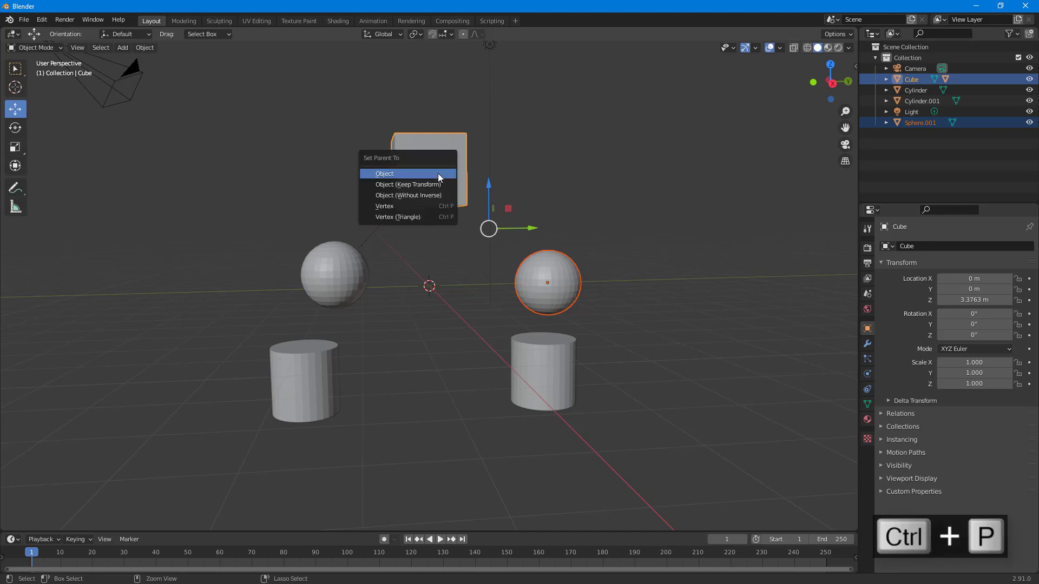
left_click(388, 177)
left_click(572, 266)
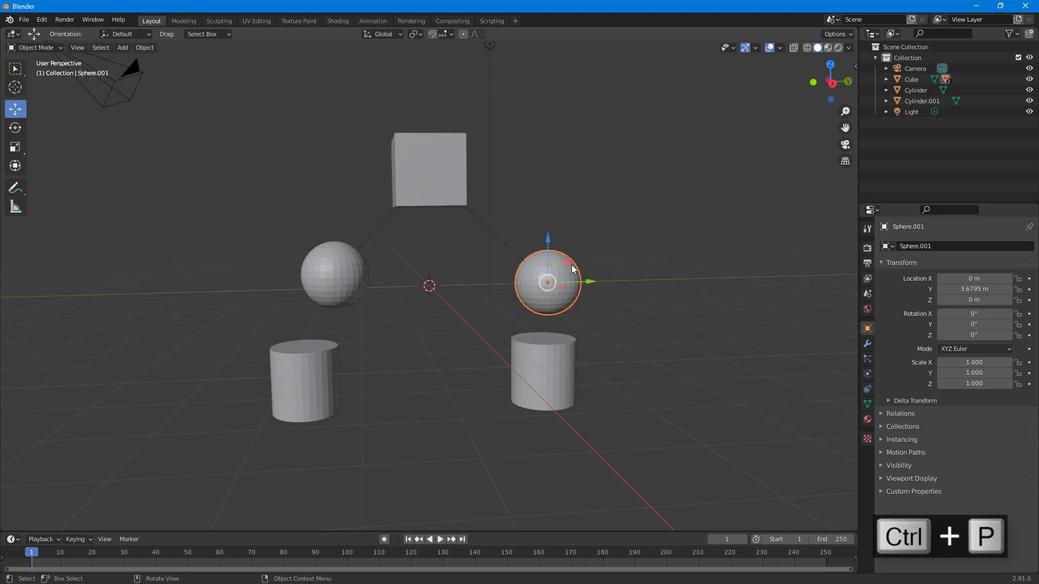
left_click(543, 390)
Raise the cube to Z 4.2978 m so both spheres follow, then select the left cylinder
left_click(436, 166)
left_click_drag(427, 131, 427, 99)
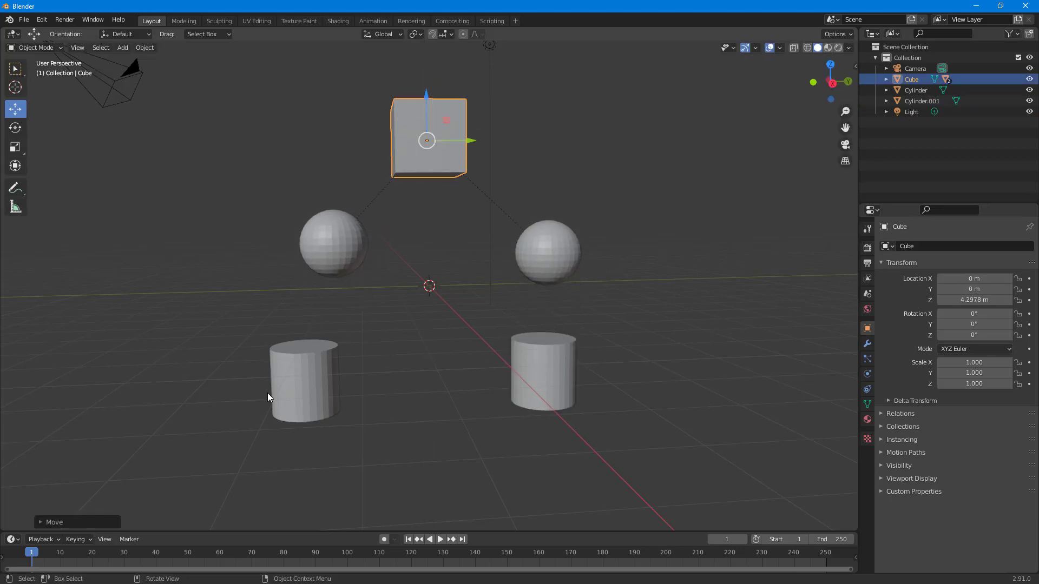
left_click(300, 376)
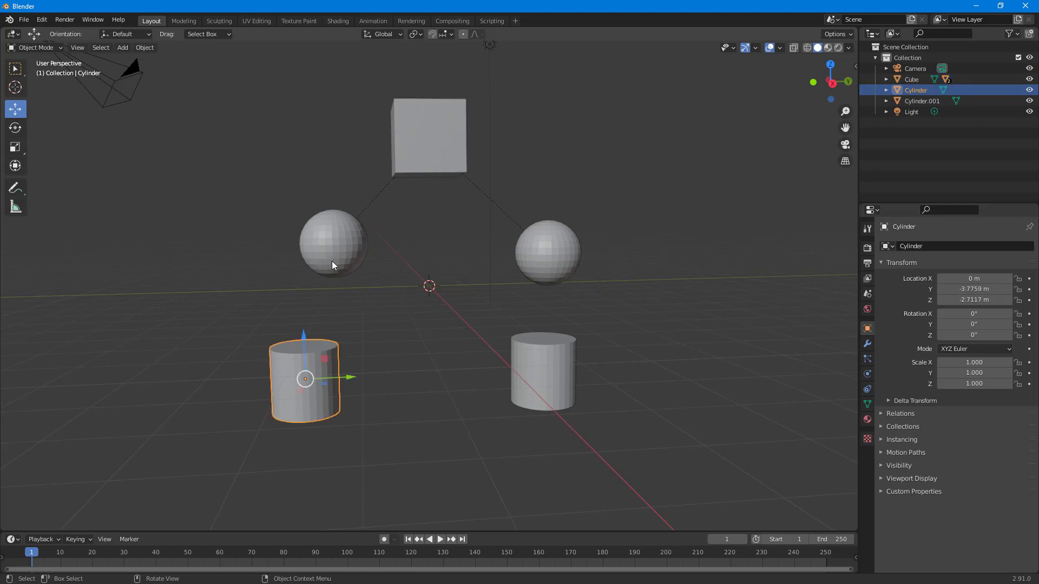
left_click(378, 280)
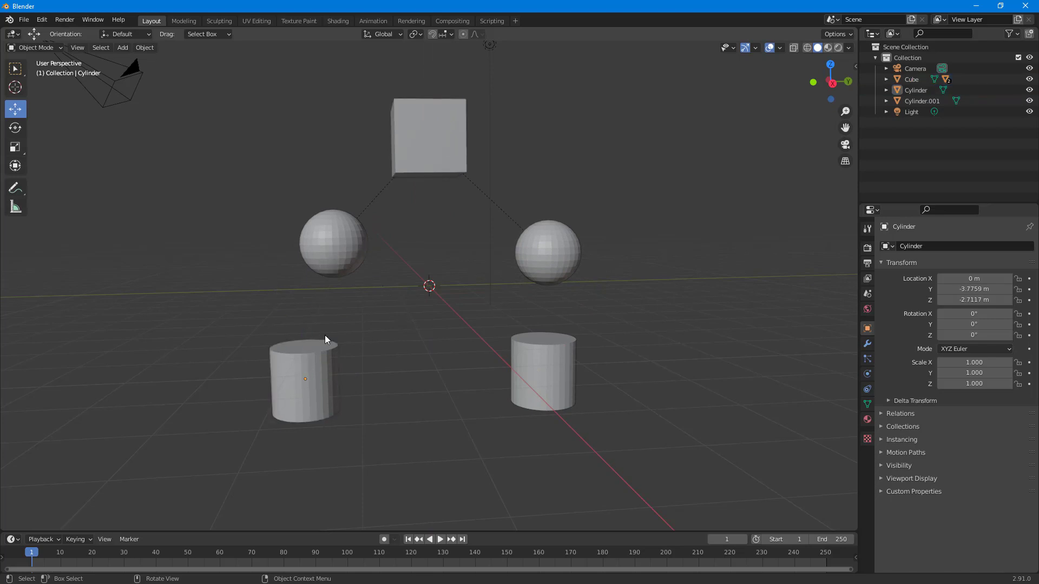
left_click(304, 372)
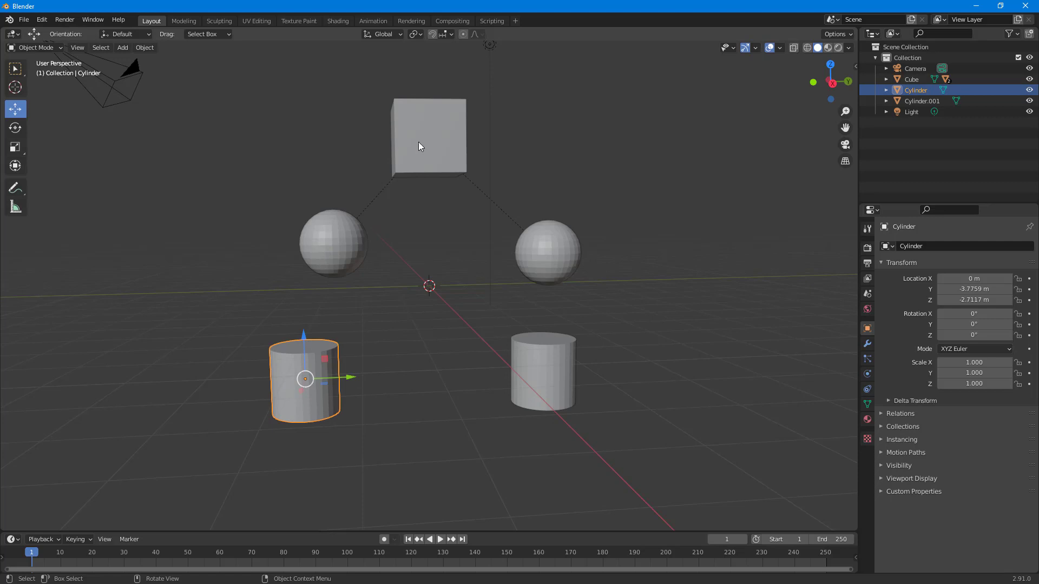
Parent the left cylinder to the left sphere with Ctrl+P > Object
left_click(451, 118)
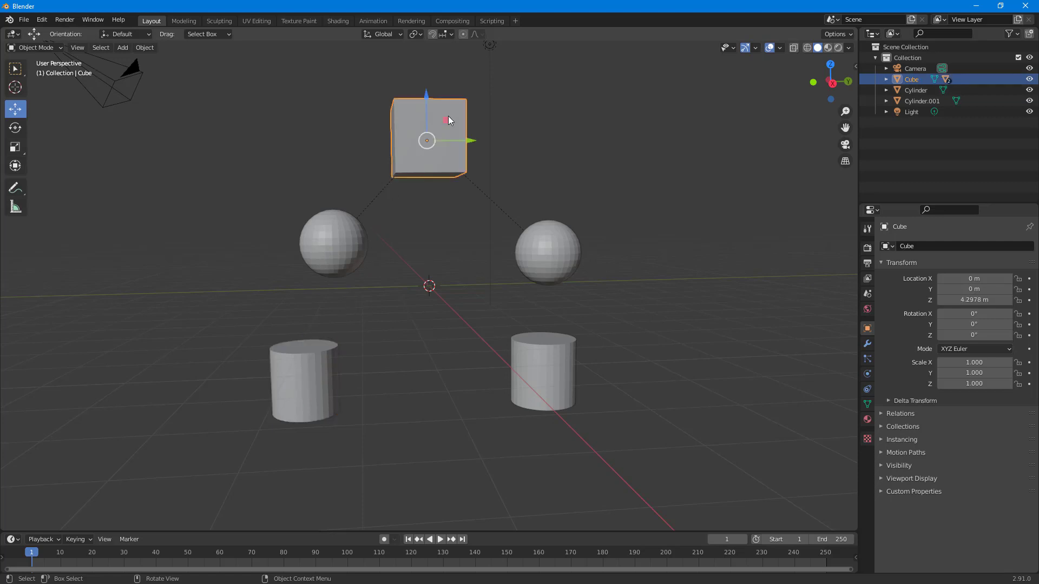
left_click(359, 320)
left_click(340, 255)
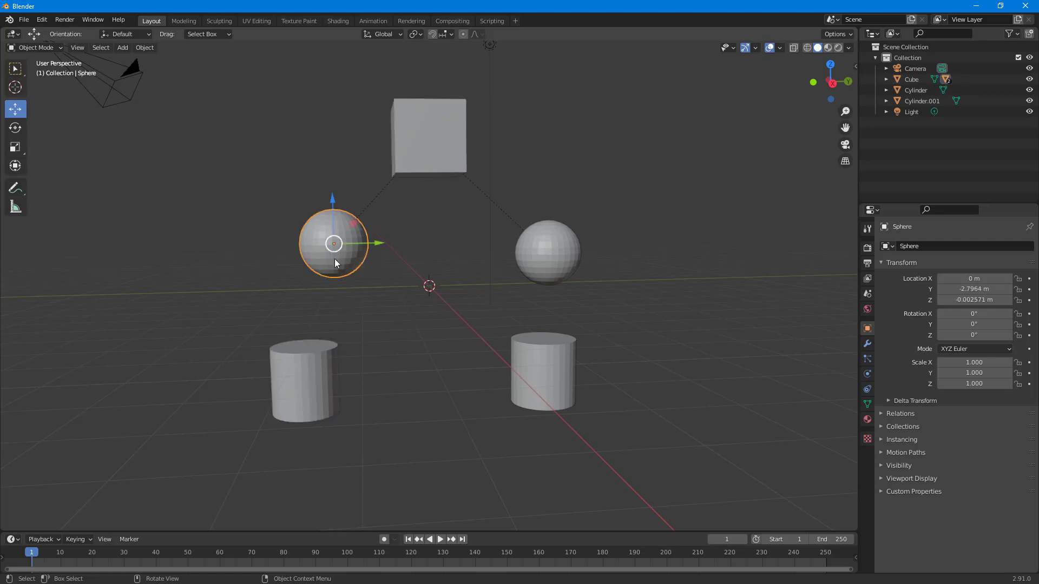
left_click(300, 371)
left_click(338, 250, "shift")
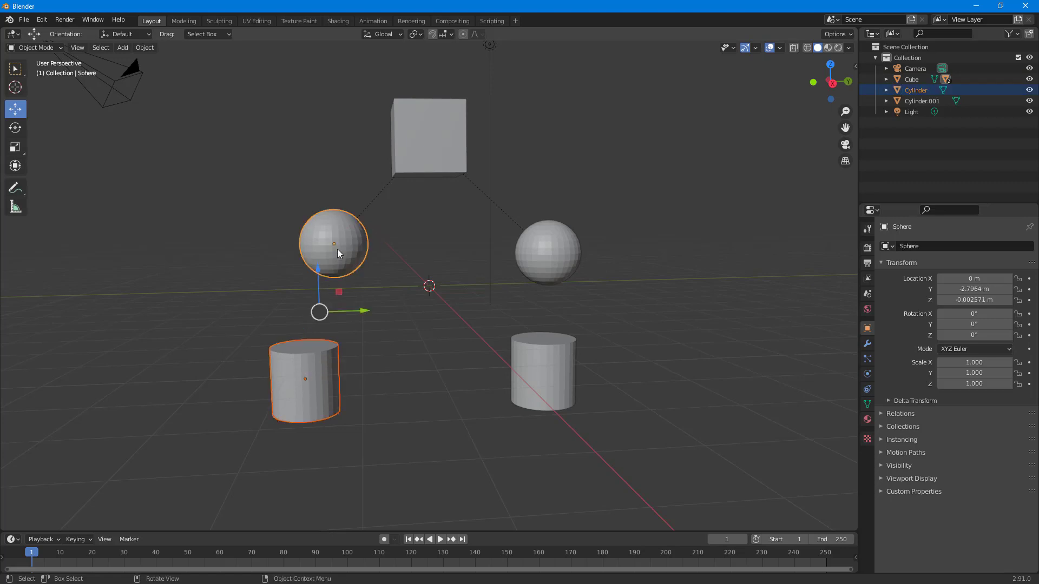
key("ctrl+p")
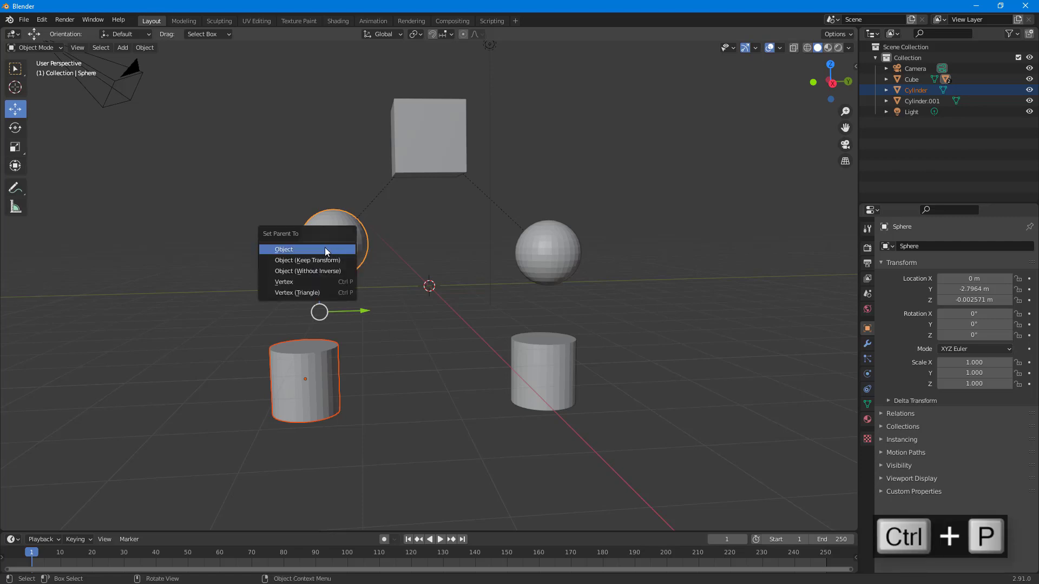
left_click(324, 247)
Parent the right cylinder to the left sphere as well
left_click(532, 358)
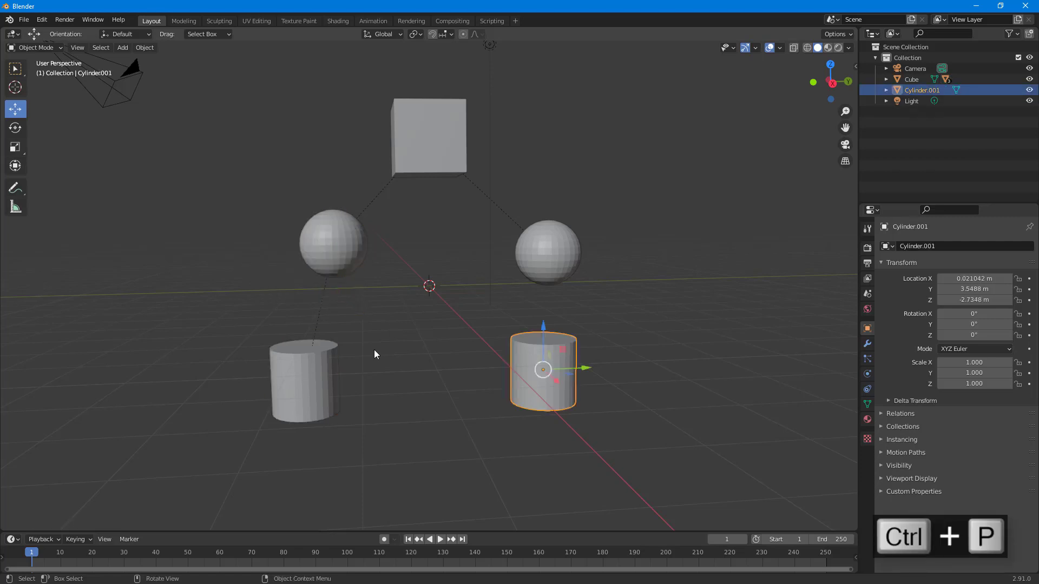
left_click(334, 248, "shift")
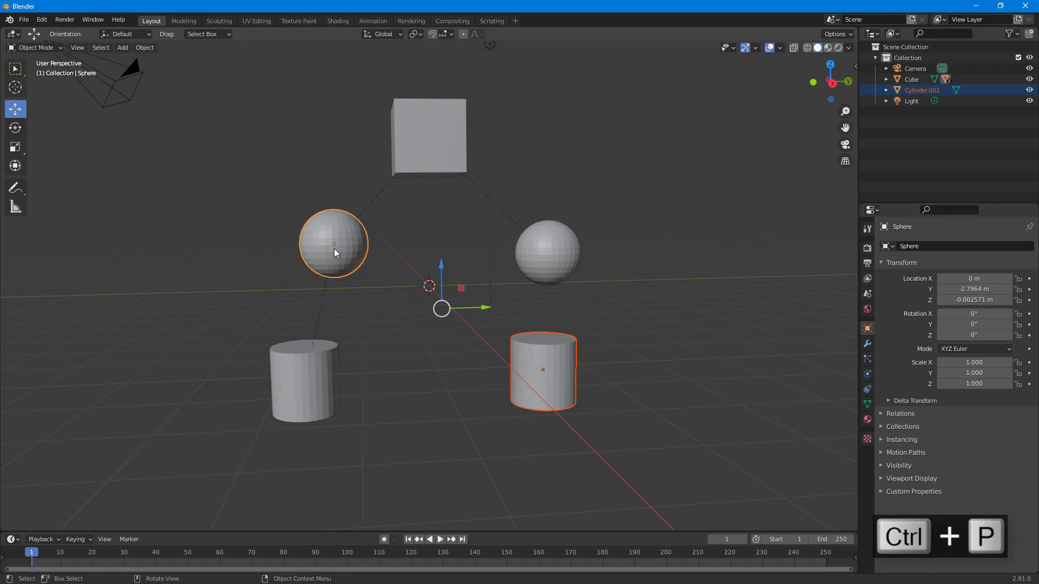
key("ctrl+p")
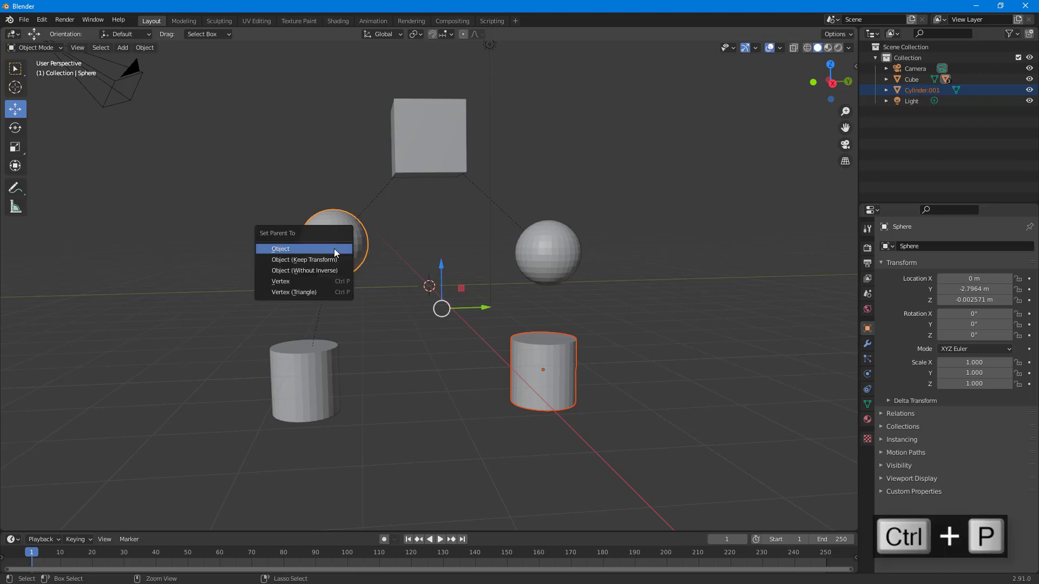
left_click(299, 250)
left_click(544, 266)
Shift both spheres and the cube along Y, moving the cube to Y 0.015735 m
left_click_drag(589, 253, 614, 257)
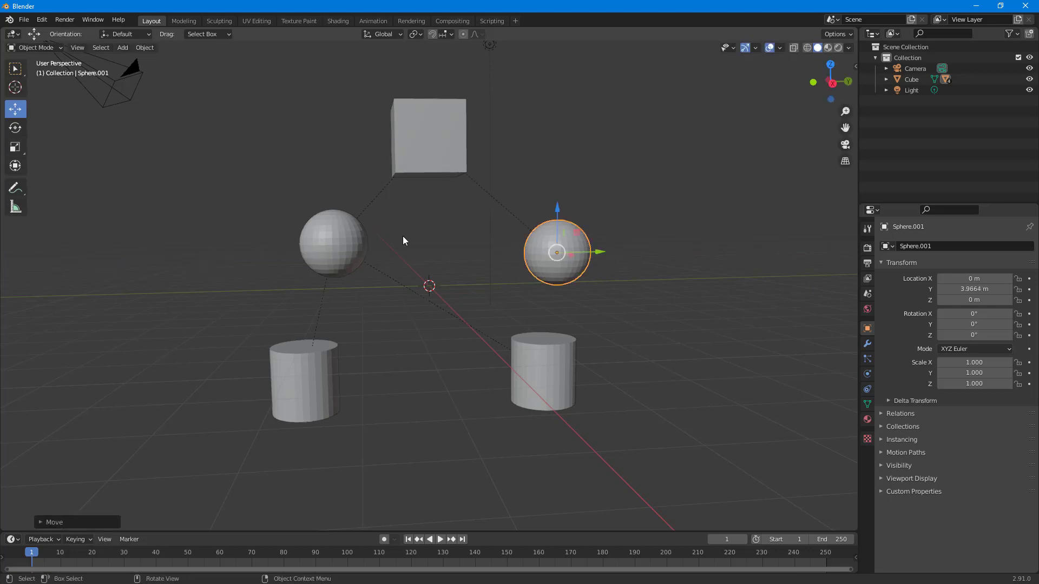
left_click(349, 243)
mouse_move(378, 246)
left_mouse_down()
mouse_move(333, 244)
mouse_move(377, 247)
mouse_move(358, 244)
left_mouse_up()
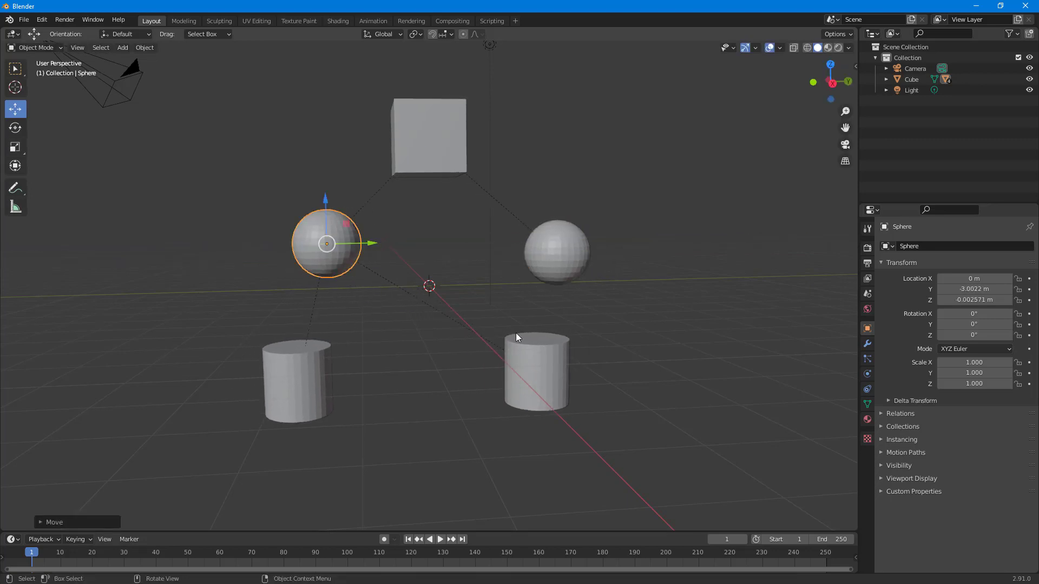
left_click(449, 130)
left_click_drag(471, 146, 472, 149)
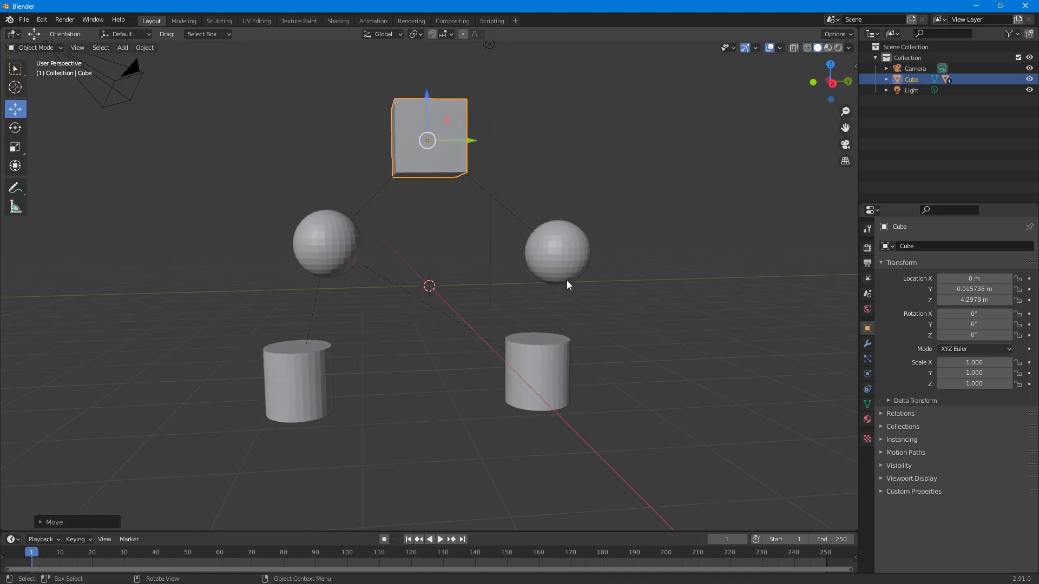
Move both cylinders along Y, nudging the left one to Y -3.5842 m, and orbit higher
left_click(547, 365)
left_click_drag(573, 370, 585, 370)
left_click(312, 376)
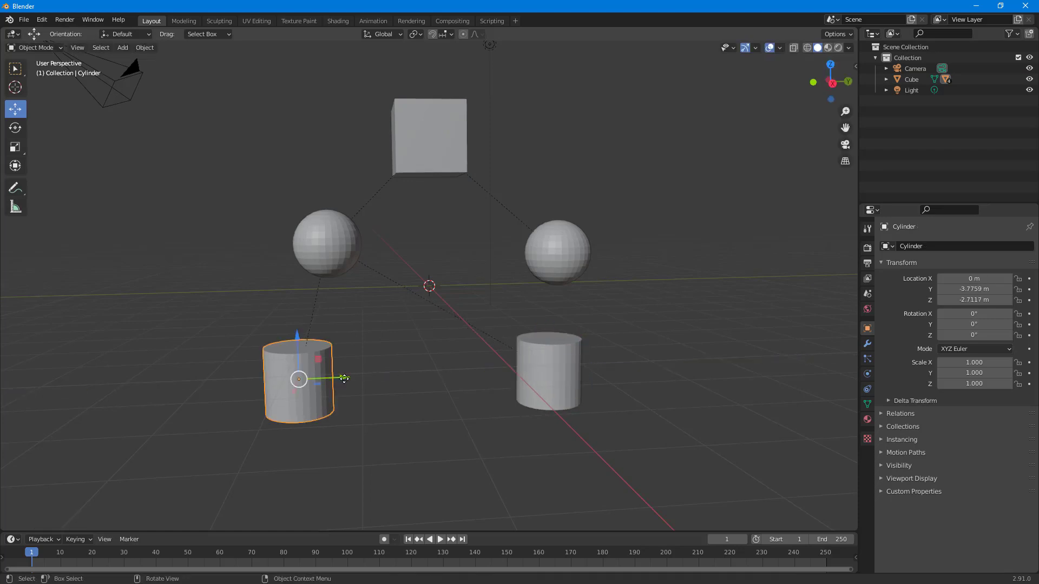
left_click_drag(345, 377, 352, 376)
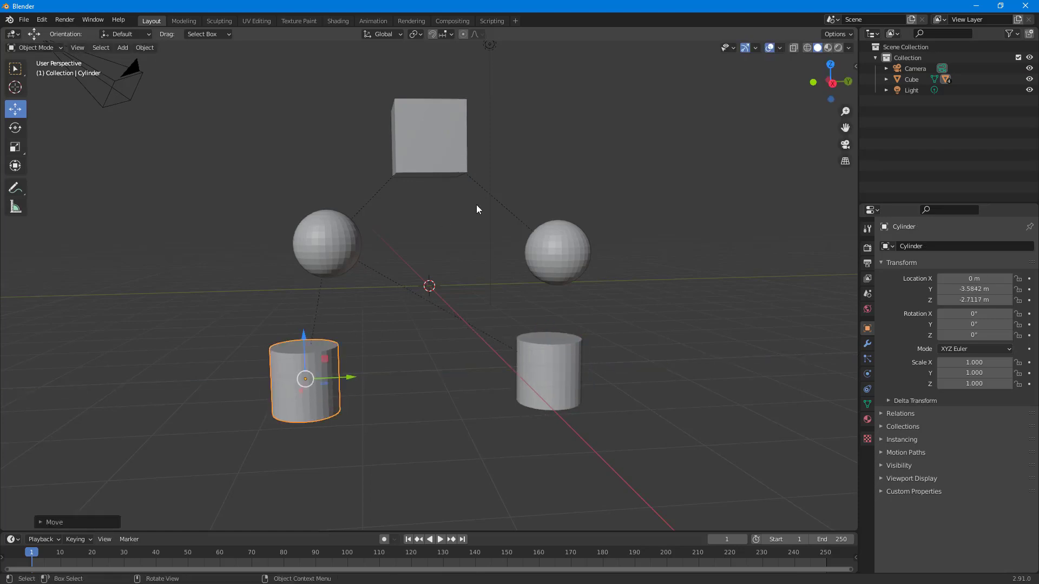
middle_click_drag(601, 264, 646, 182)
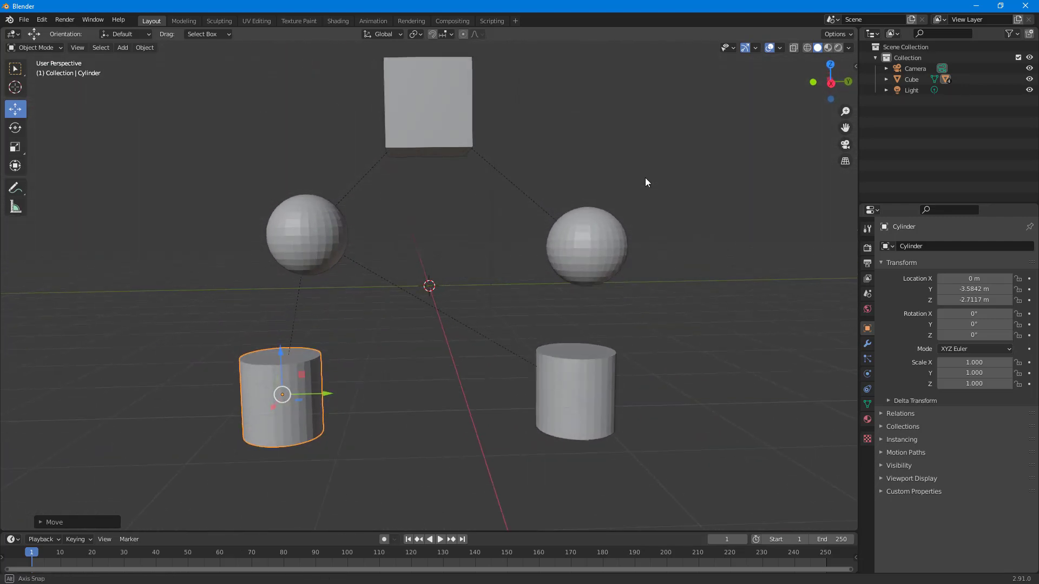
Unparent the right cylinder with Alt+P > Clear Parent
left_click(578, 383)
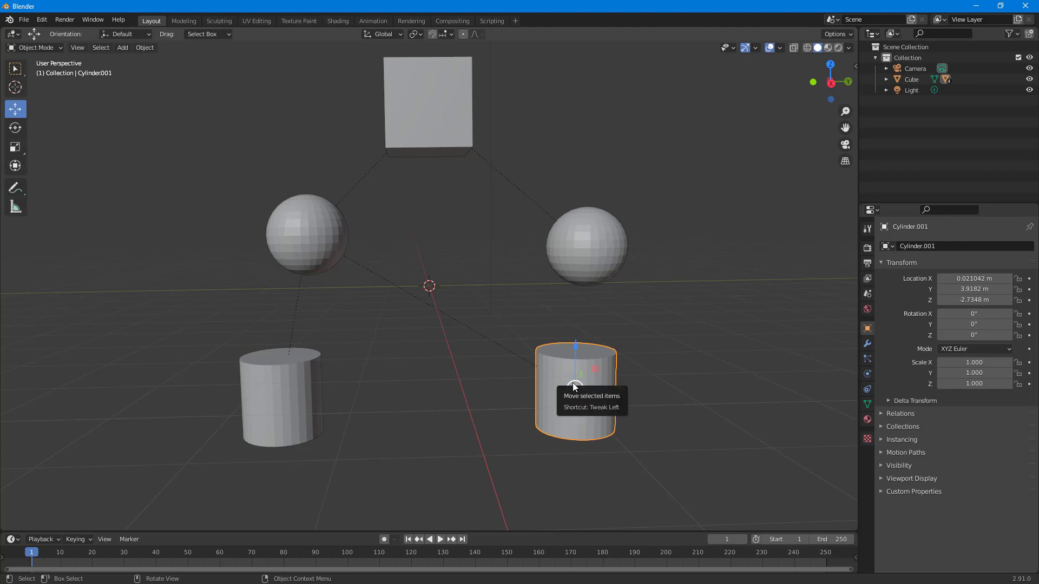
key("alt+p")
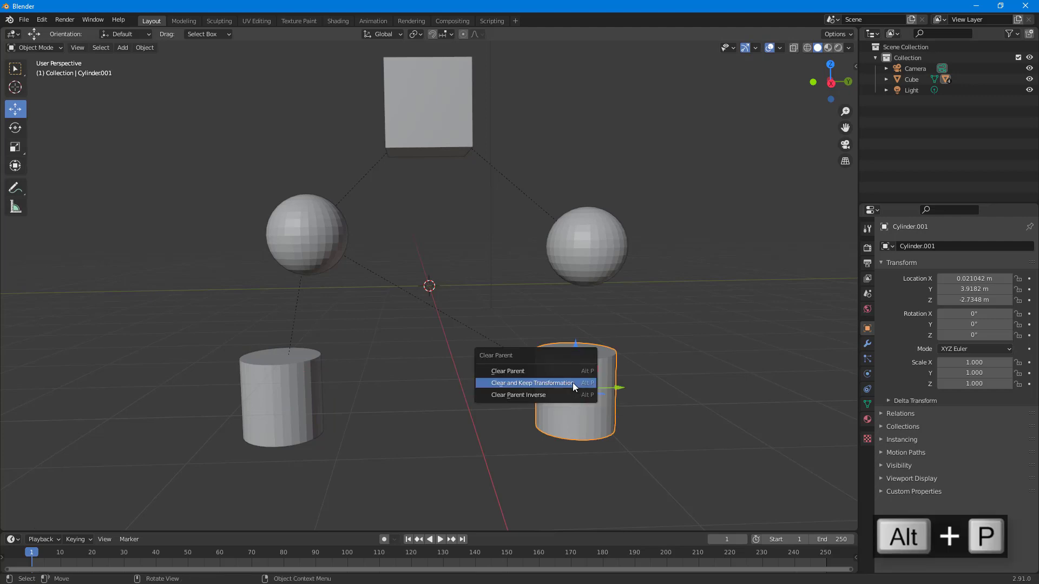
left_click(514, 371)
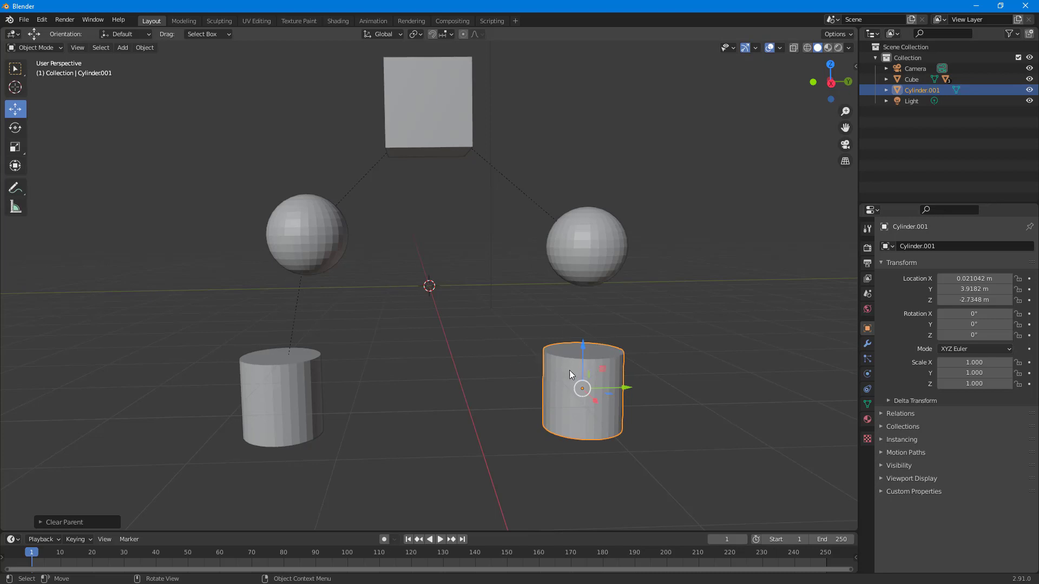
Unparent the left cylinder with Alt+P > Clear and Keep Transformation
left_click(283, 399)
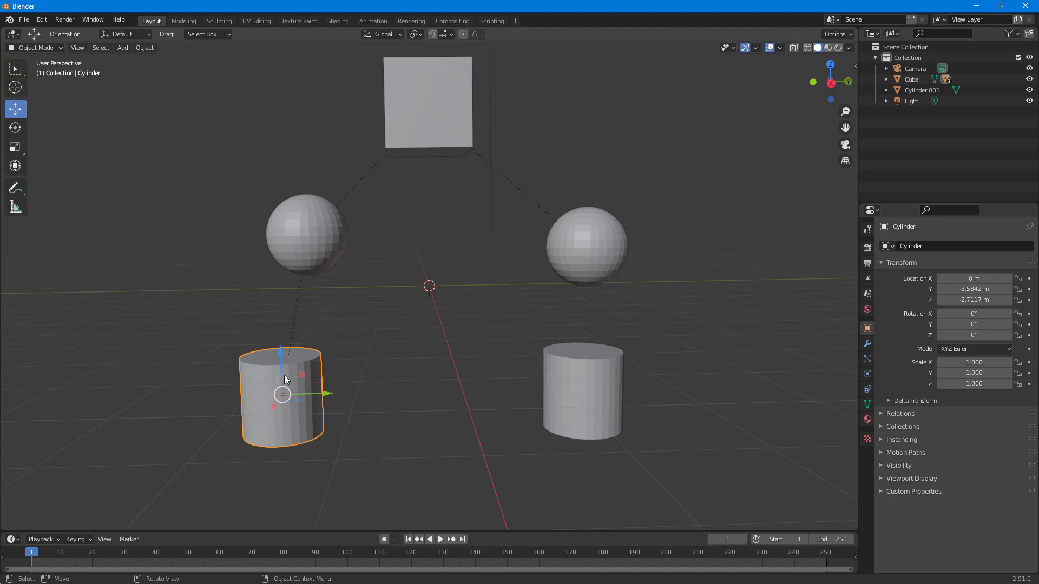
key("alt+p")
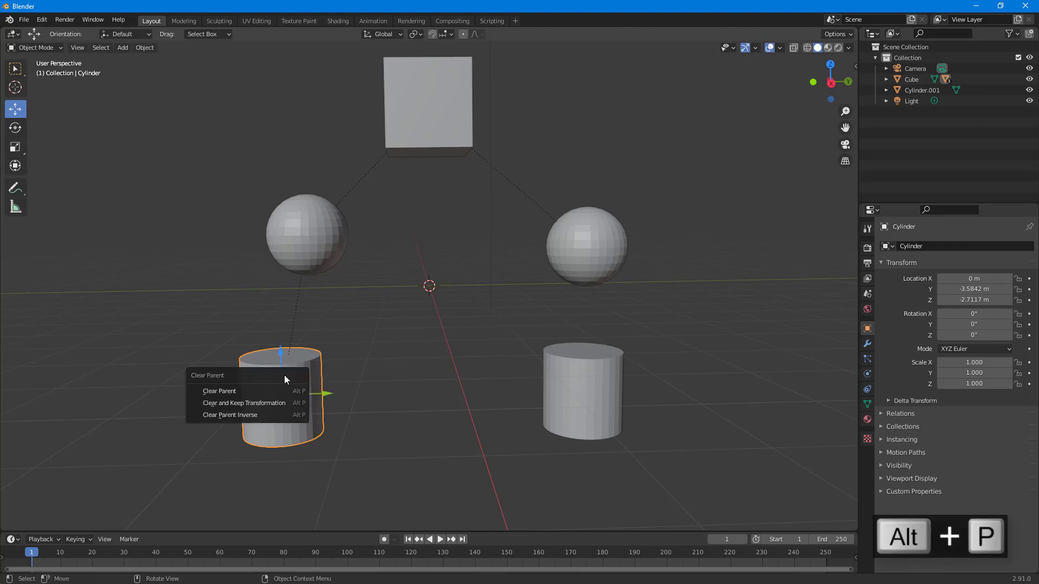
left_click(273, 406)
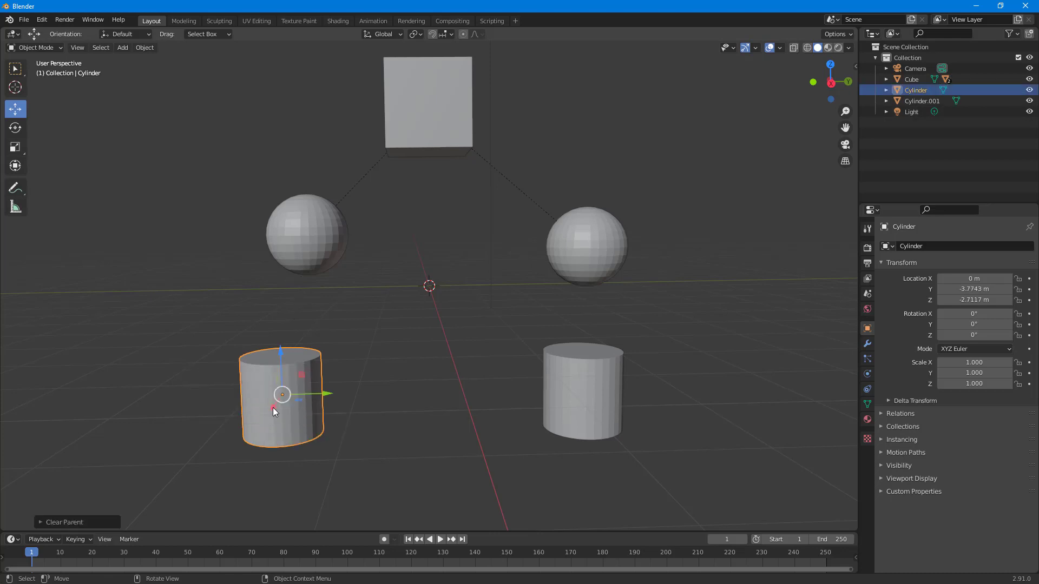
Move each cylinder independently, placing Cylinder.001 at Y 4.2008 m
left_click(599, 264)
left_click(314, 374)
mouse_move(332, 391)
left_mouse_down()
mouse_move(432, 396)
mouse_move(345, 401)
left_mouse_up()
left_click(606, 392)
mouse_move(606, 399)
left_mouse_down()
mouse_move(648, 399)
mouse_move(615, 398)
left_mouse_up()
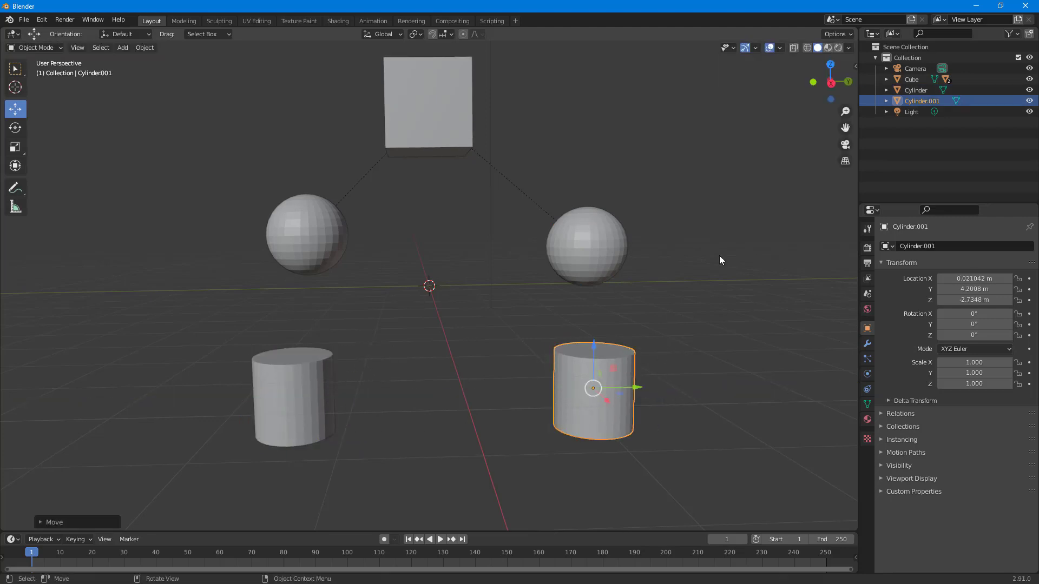
Expand Cylinder.001 and Cube in the outliner to inspect their children
left_click(886, 101)
left_click(426, 118)
left_click(885, 79)
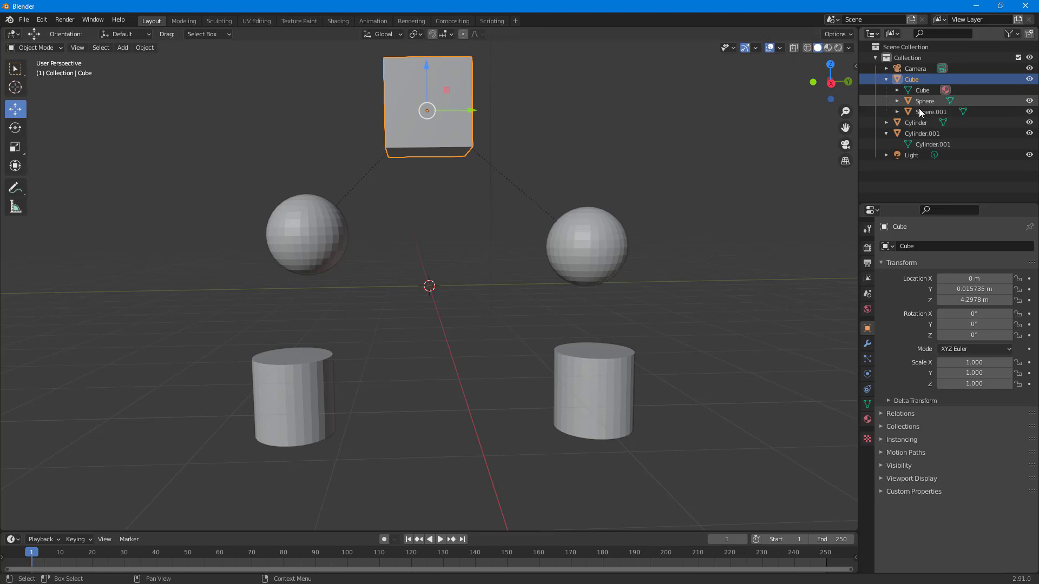
left_click(585, 381)
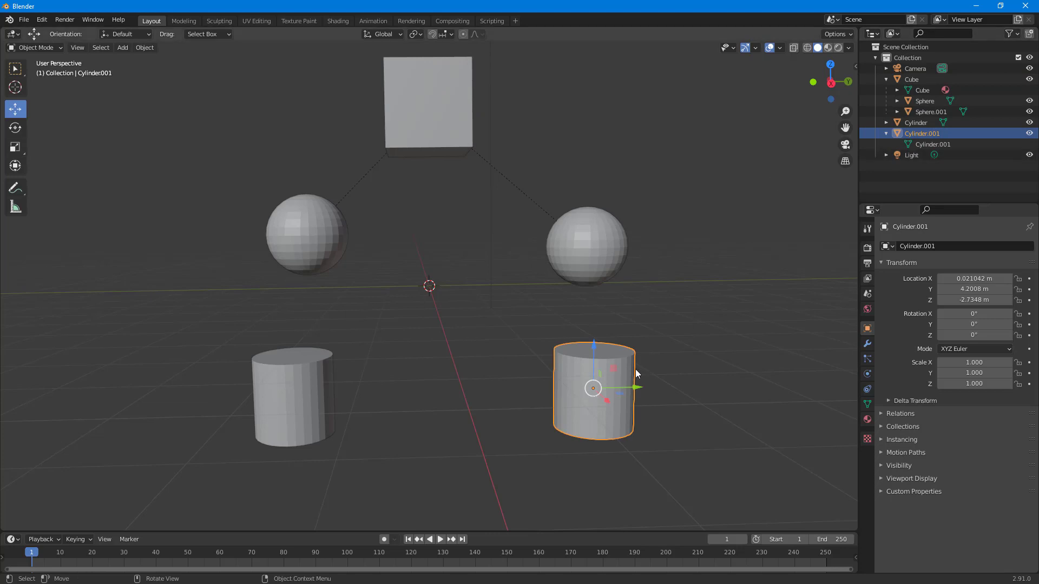
Parent Cylinder.001 to the Cube with Ctrl+P Object, then select only the Cube
left_click(429, 112, "shift")
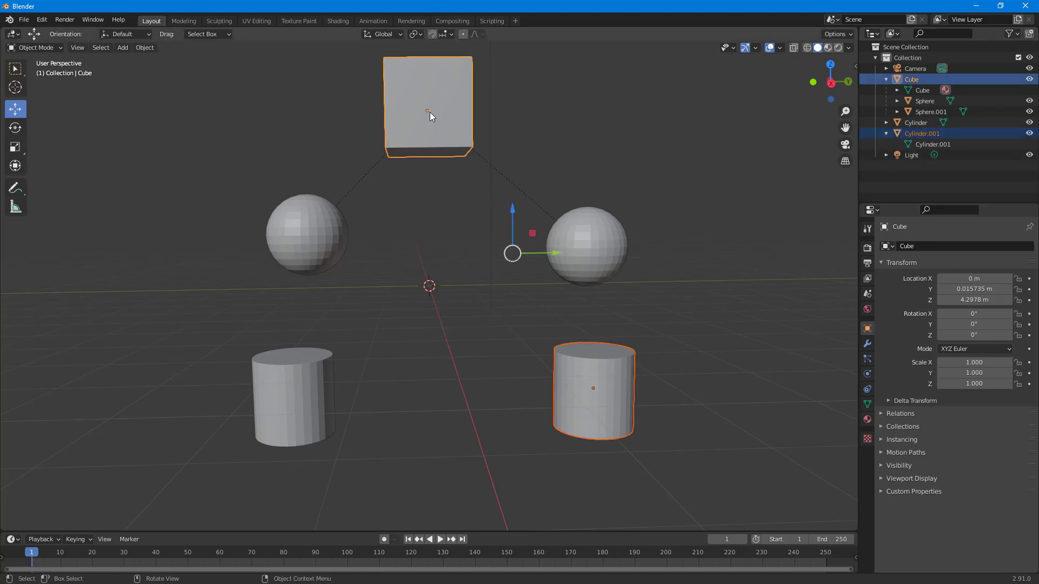
key("ctrl+p")
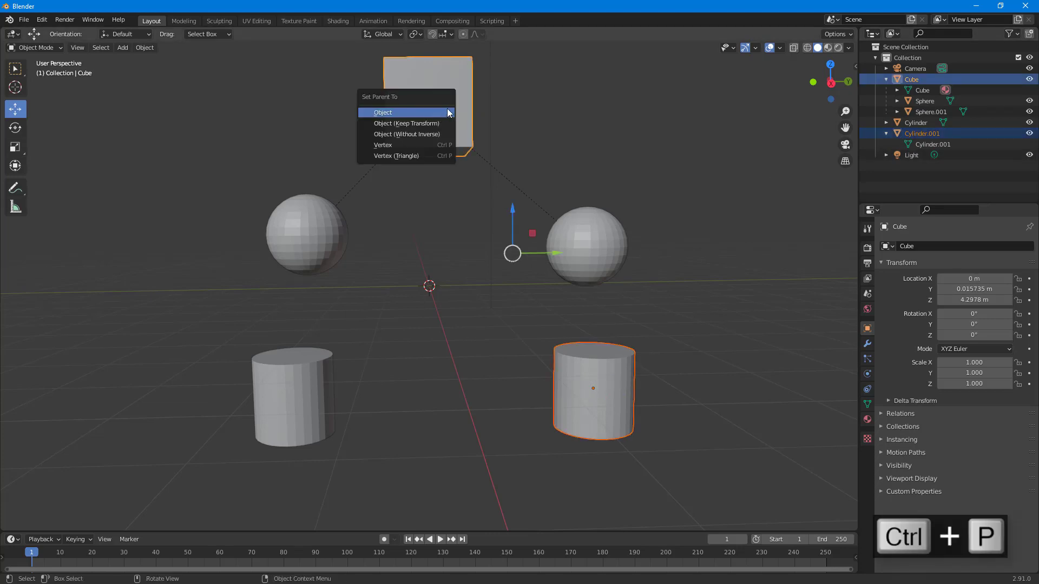
left_click(424, 115)
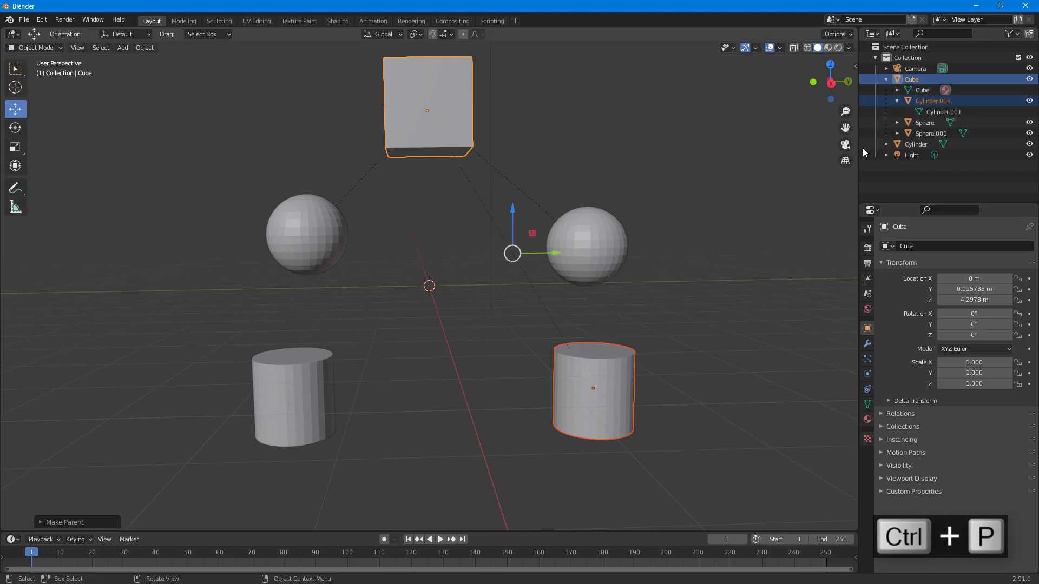
left_click(897, 101)
left_click(907, 79)
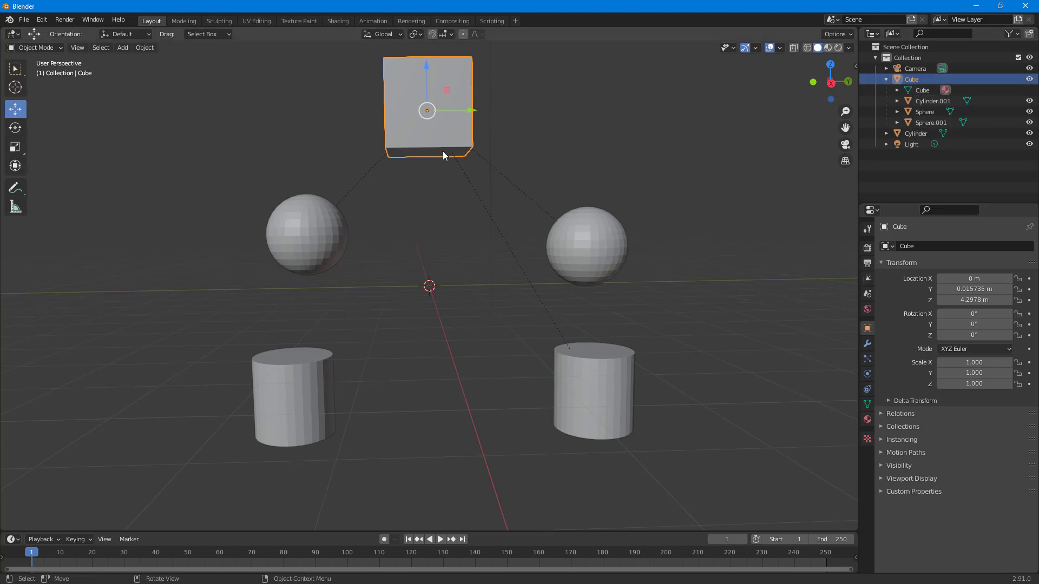
Parent the left cylinder to the Cube, then nudge the Cube to Y 0.014442 m
left_click(315, 373)
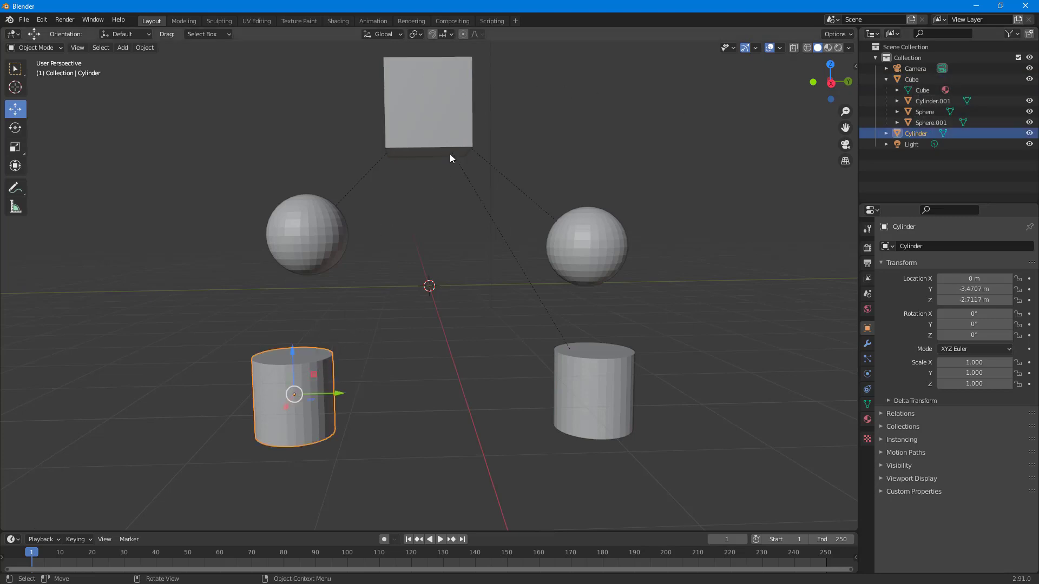
left_click(463, 104, "shift")
key("ctrl+p")
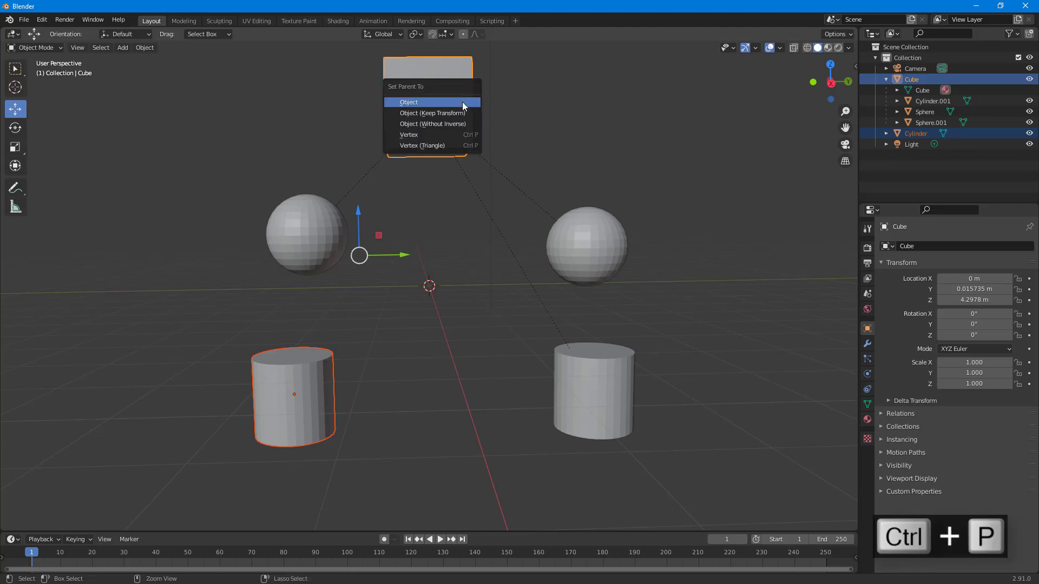
left_click(453, 104)
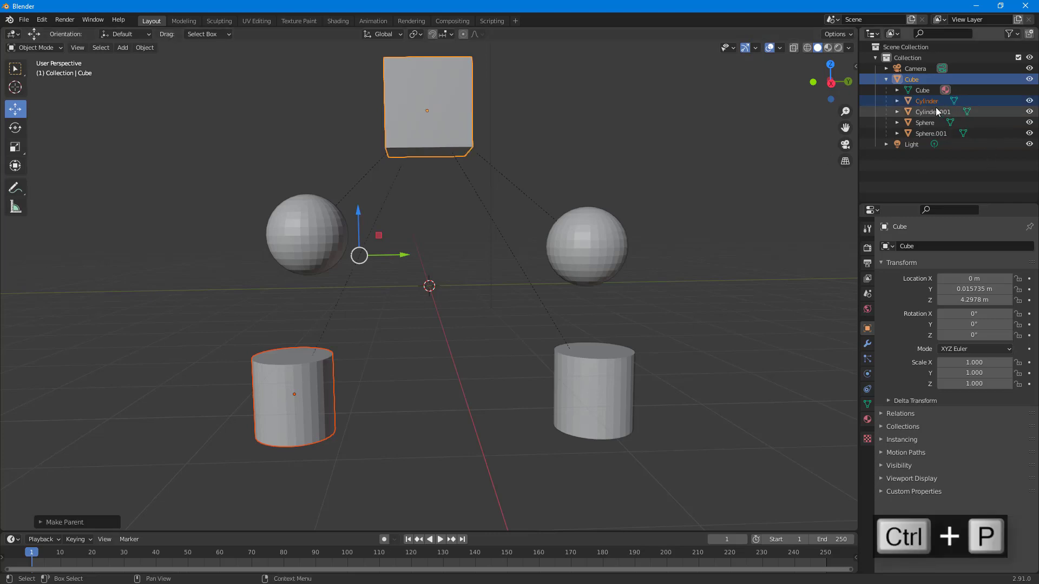
left_click(466, 116)
left_click_drag(467, 118, 466, 118)
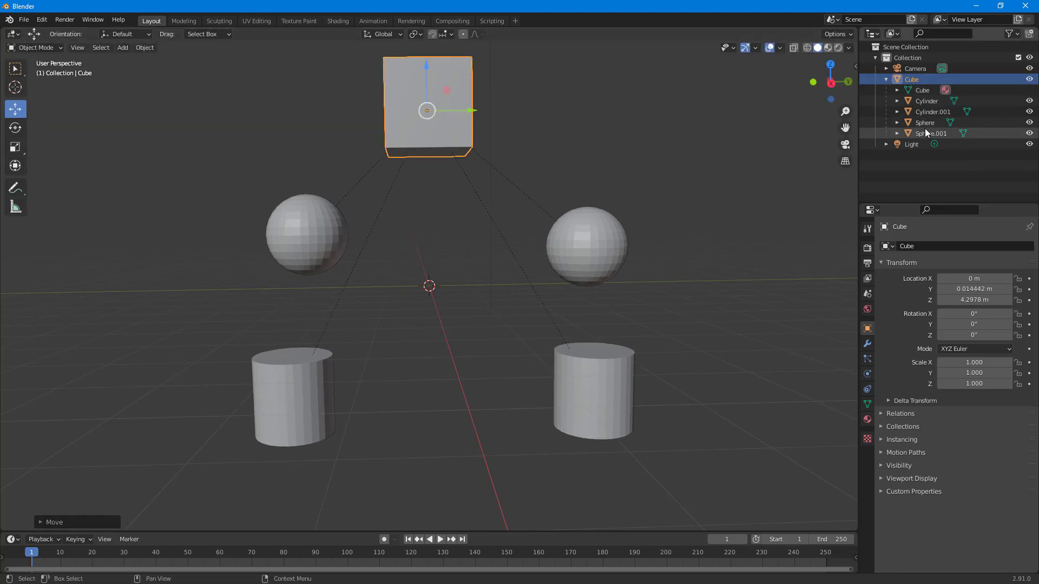
Check the right cylinder and sphere, then drag the Cube to Y 0.15506 m
left_click(600, 381)
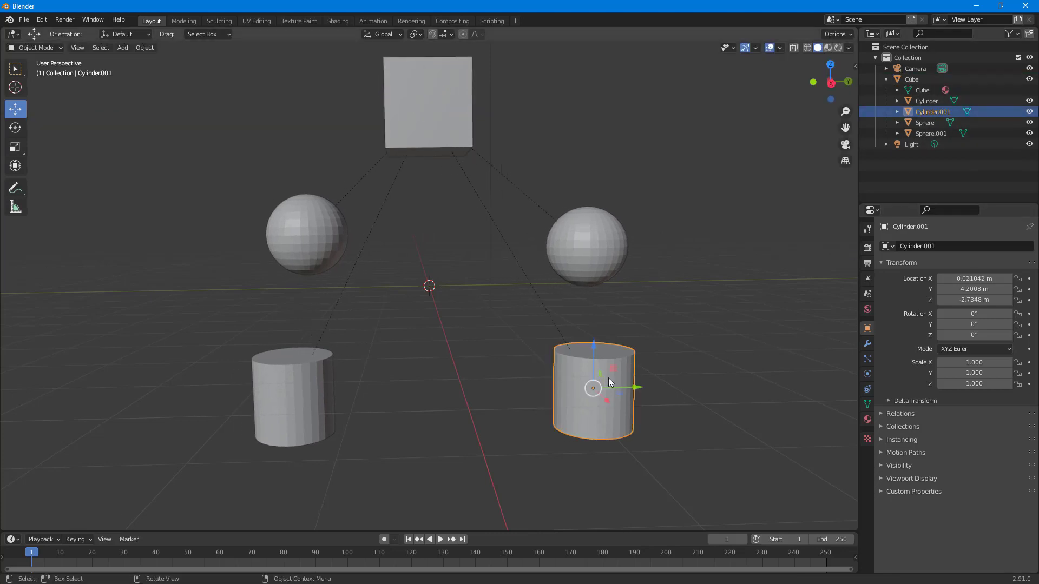
left_click(594, 251)
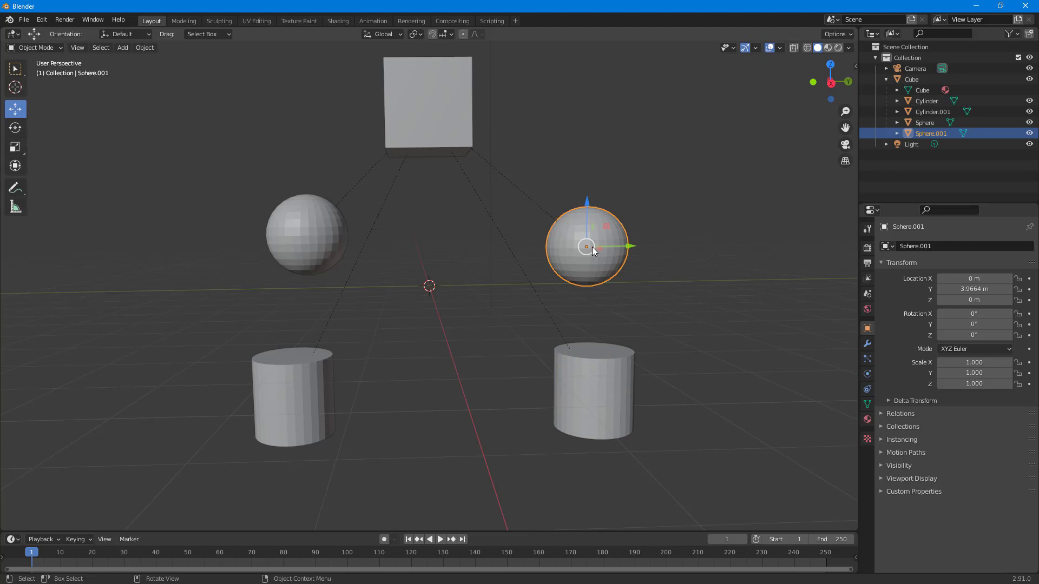
left_click(444, 97)
left_click_drag(459, 110, 460, 105)
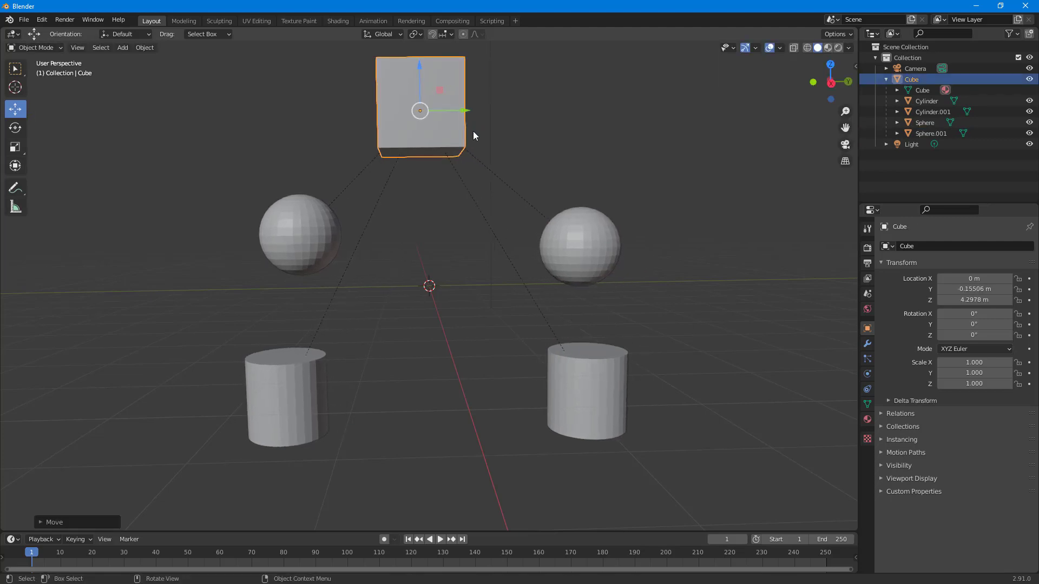